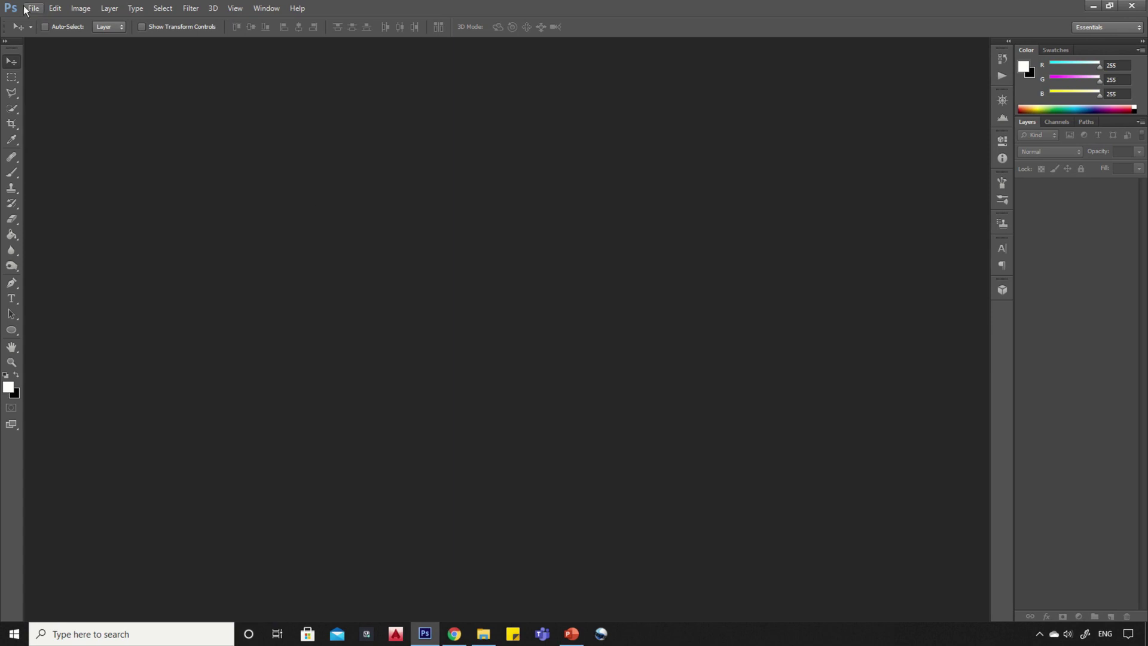
# Open model.jpg from the Dual exposure 2 folder through File > Open.
pyautogui.click(25, 11)
pyautogui.click(54, 27)
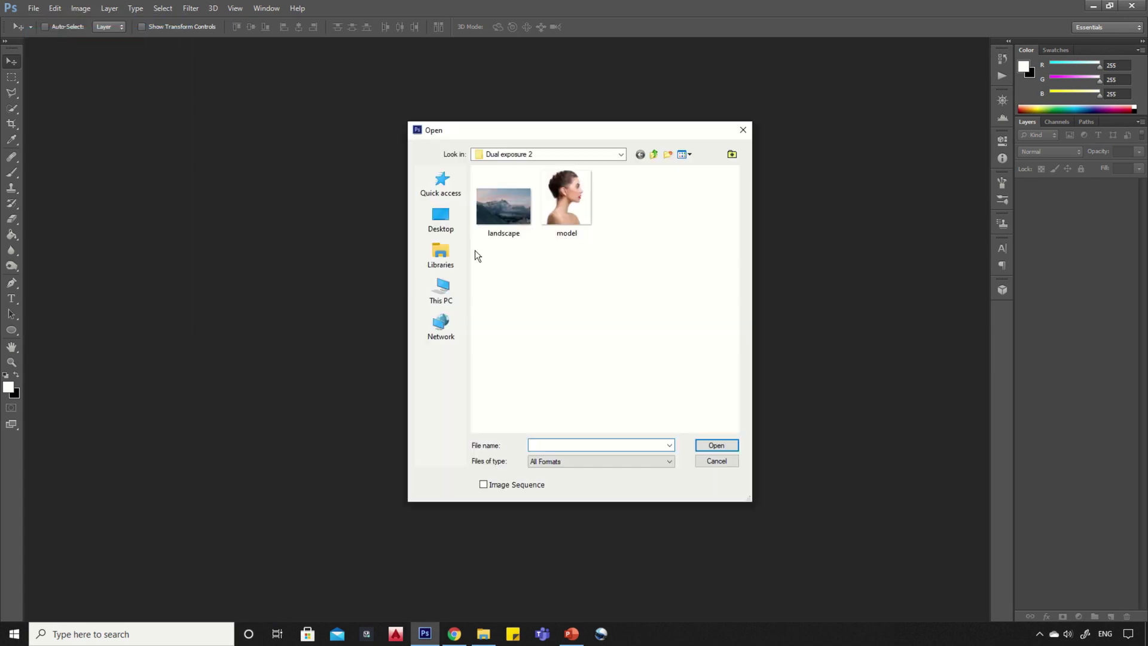
pyautogui.doubleClick(565, 200)
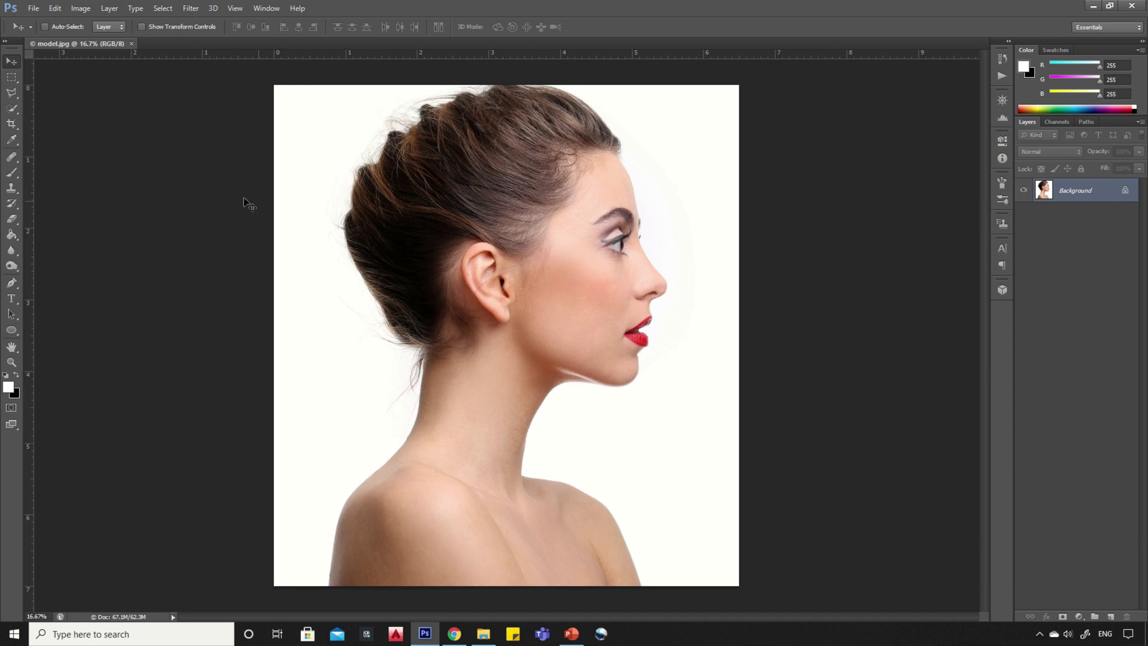
# Quick-select the woman's face, ear, neck, shoulders and back of the hair.
pyautogui.click(11, 108)
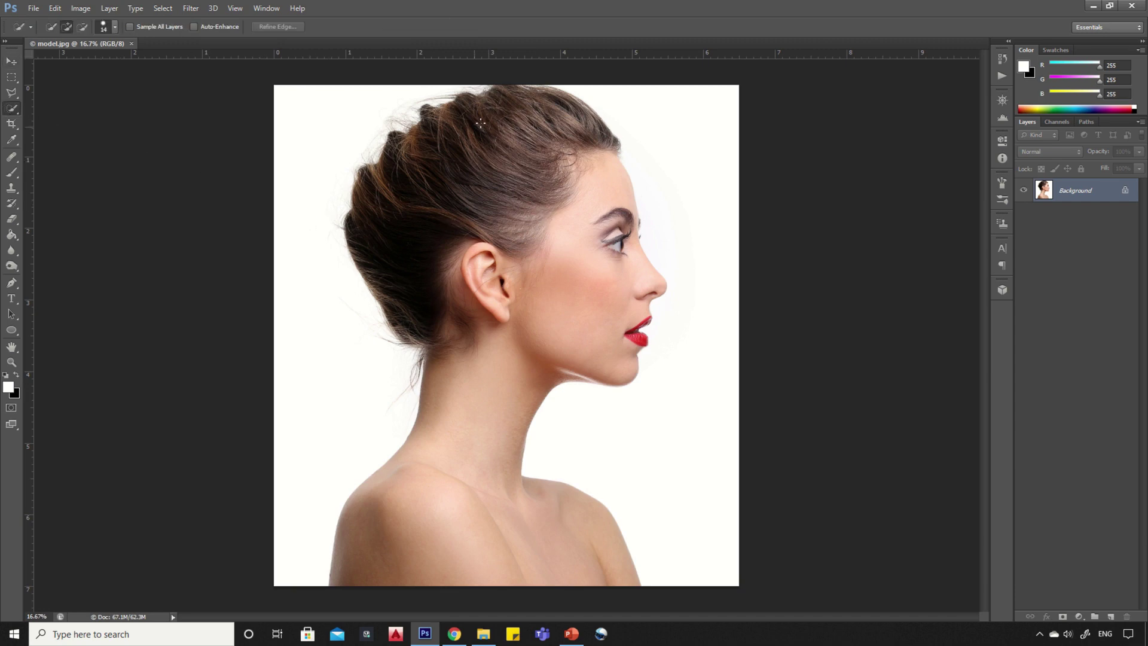
pyautogui.moveTo(565, 158)
pyautogui.mouseDown()
pyautogui.moveTo(615, 233)
pyautogui.moveTo(597, 281)
pyautogui.moveTo(521, 332)
pyautogui.moveTo(508, 407)
pyautogui.mouseUp()
pyautogui.moveTo(433, 523); pyautogui.dragTo(425, 577)
pyautogui.moveTo(477, 339)
pyautogui.mouseDown()
pyautogui.moveTo(472, 298)
pyautogui.moveTo(389, 233)
pyautogui.moveTo(466, 122)
pyautogui.moveTo(526, 141)
pyautogui.mouseUp()
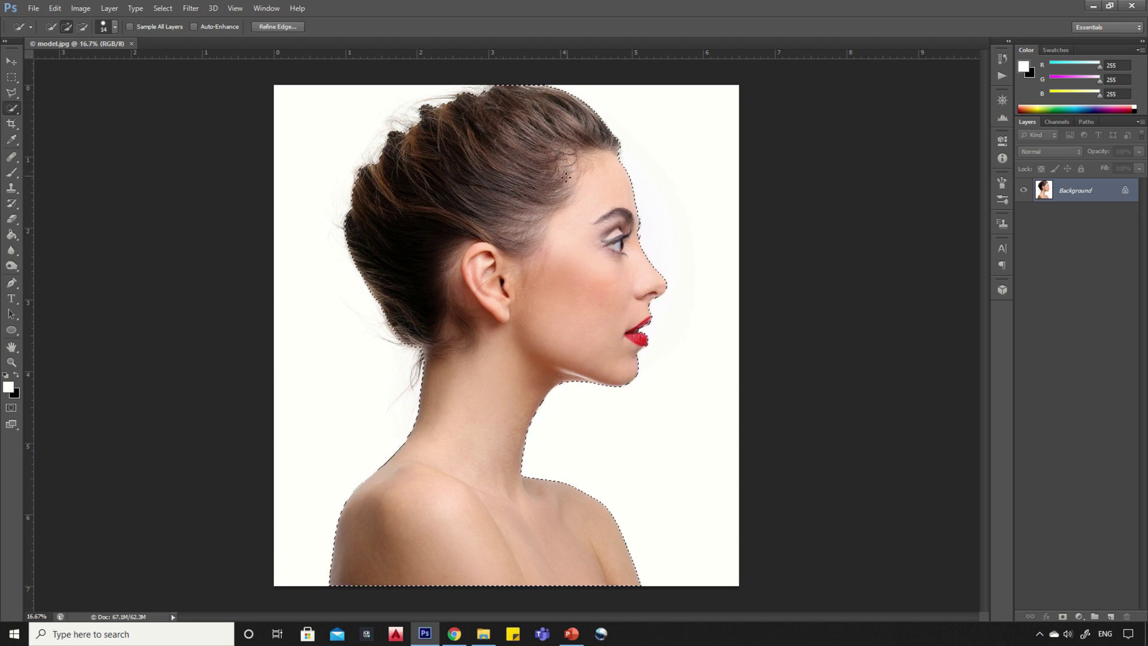
# In Refine Edge, set Radius 5.8 px and Smooth 0, and refine the neck edge.
pyautogui.click(286, 26)
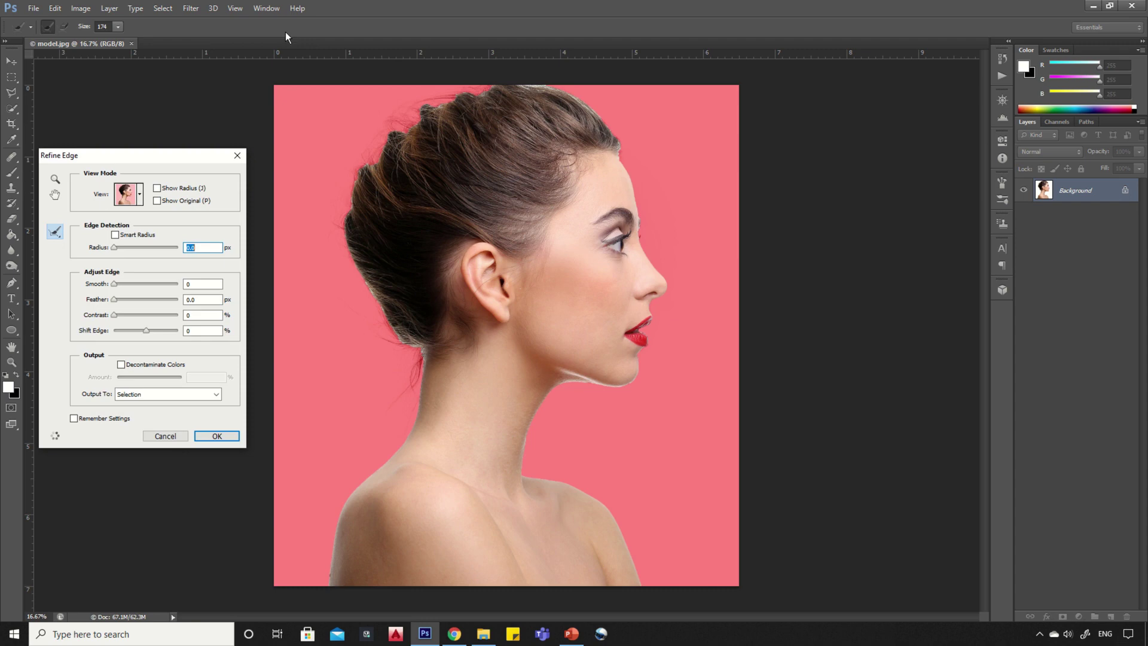
pyautogui.click(140, 284)
pyautogui.moveTo(141, 284); pyautogui.dragTo(86, 286)
pyautogui.moveTo(139, 246); pyautogui.dragTo(133, 248)
pyautogui.moveTo(413, 379)
pyautogui.mouseDown()
pyautogui.moveTo(392, 402)
pyautogui.moveTo(409, 394)
pyautogui.moveTo(418, 352)
pyautogui.moveTo(383, 314)
pyautogui.moveTo(383, 337)
pyautogui.moveTo(392, 326)
pyautogui.moveTo(336, 220)
pyautogui.moveTo(399, 119)
pyautogui.moveTo(406, 127)
pyautogui.moveTo(387, 128)
pyautogui.moveTo(451, 91)
pyautogui.moveTo(461, 90)
pyautogui.moveTo(436, 102)
pyautogui.moveTo(531, 85)
pyautogui.moveTo(588, 102)
pyautogui.moveTo(620, 146)
pyautogui.mouseUp()
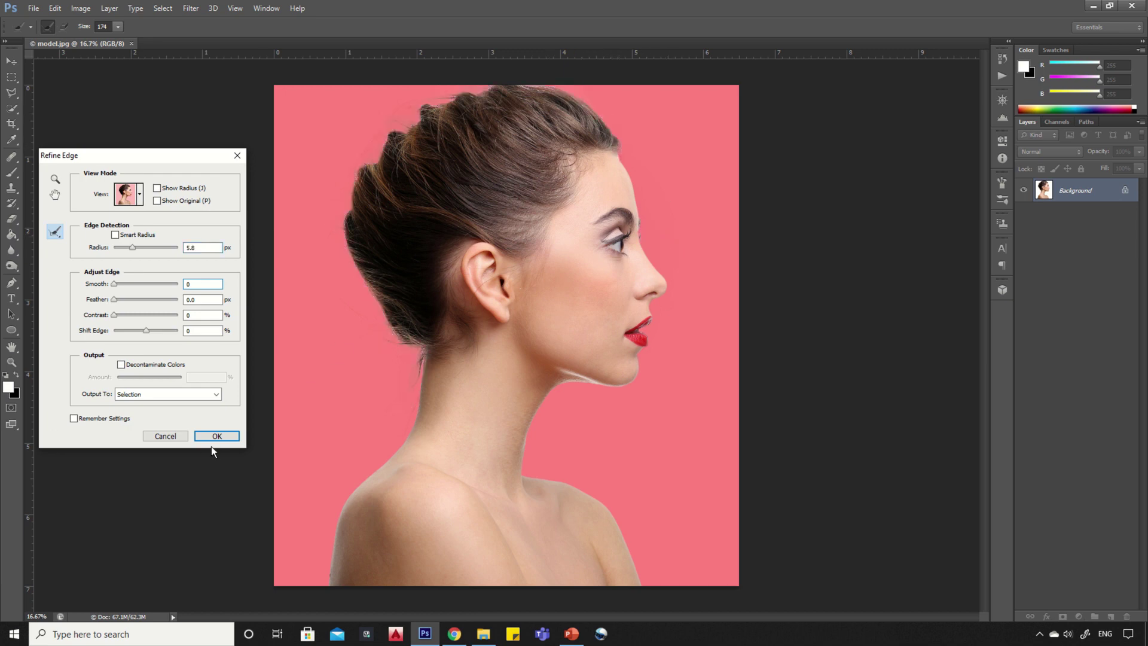
# Output the refined selection to a new layer with layer mask and confirm.
pyautogui.click(164, 393)
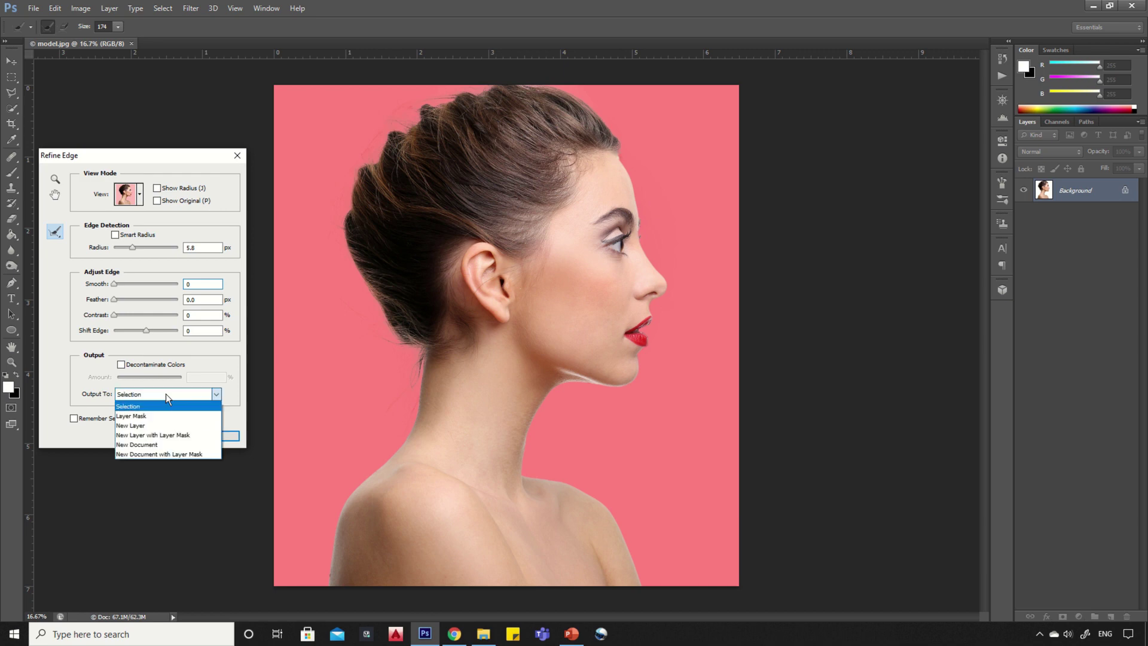
pyautogui.click(167, 436)
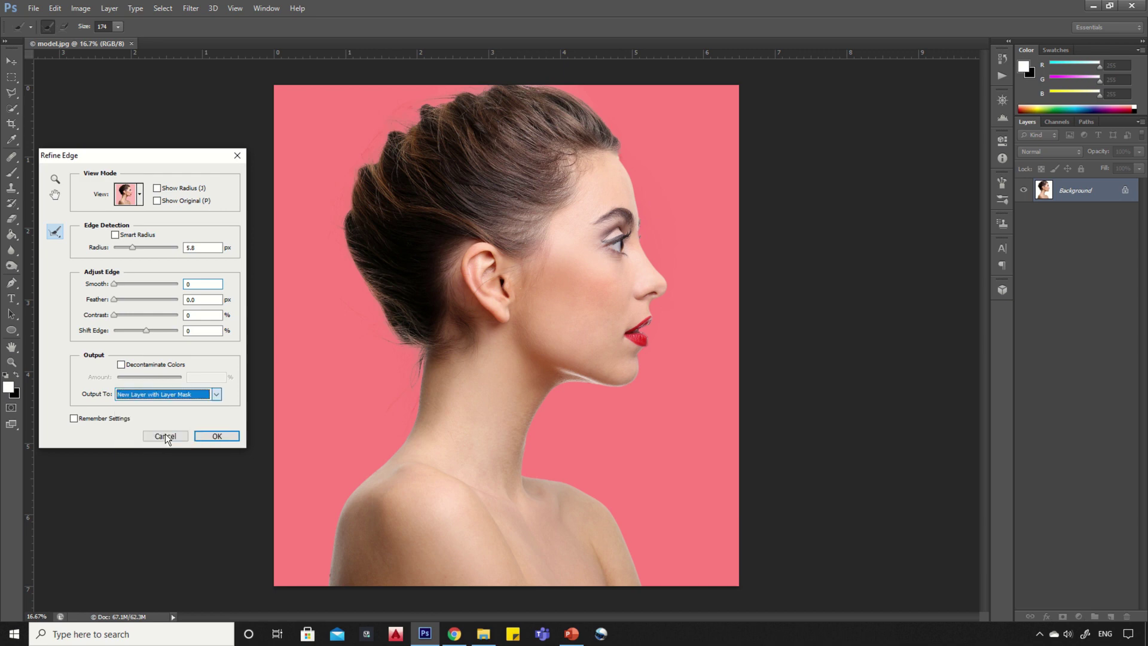
pyautogui.click(204, 435)
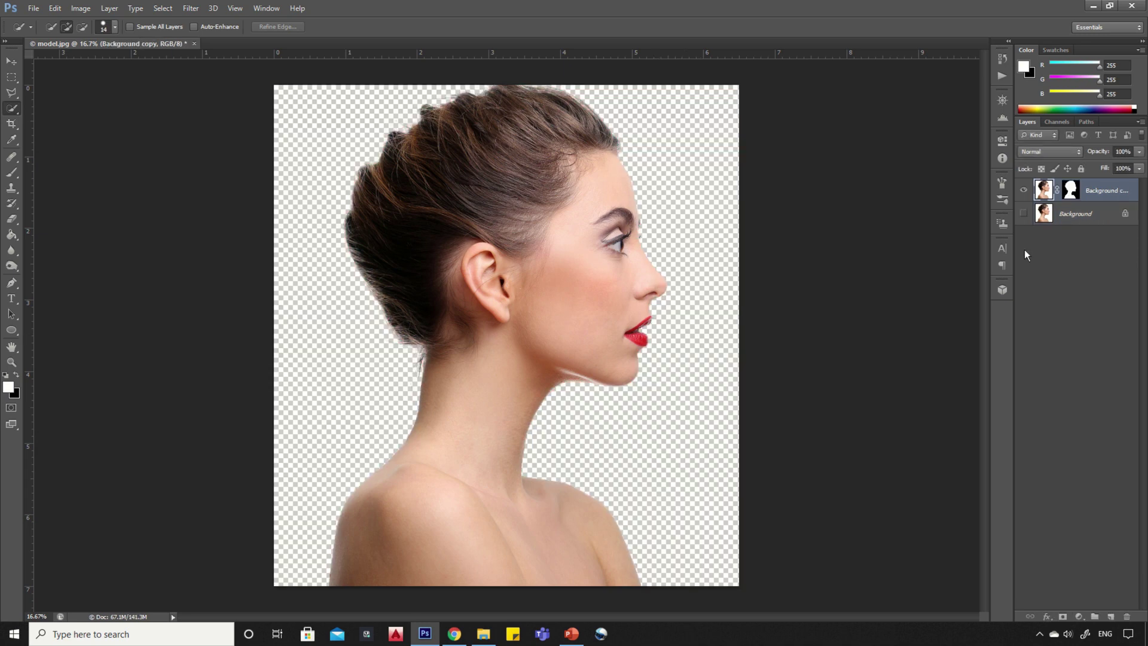
# Delete the original Background layer, confirming with Yes.
pyautogui.click(1083, 213)
pyautogui.rightClick(1082, 211)
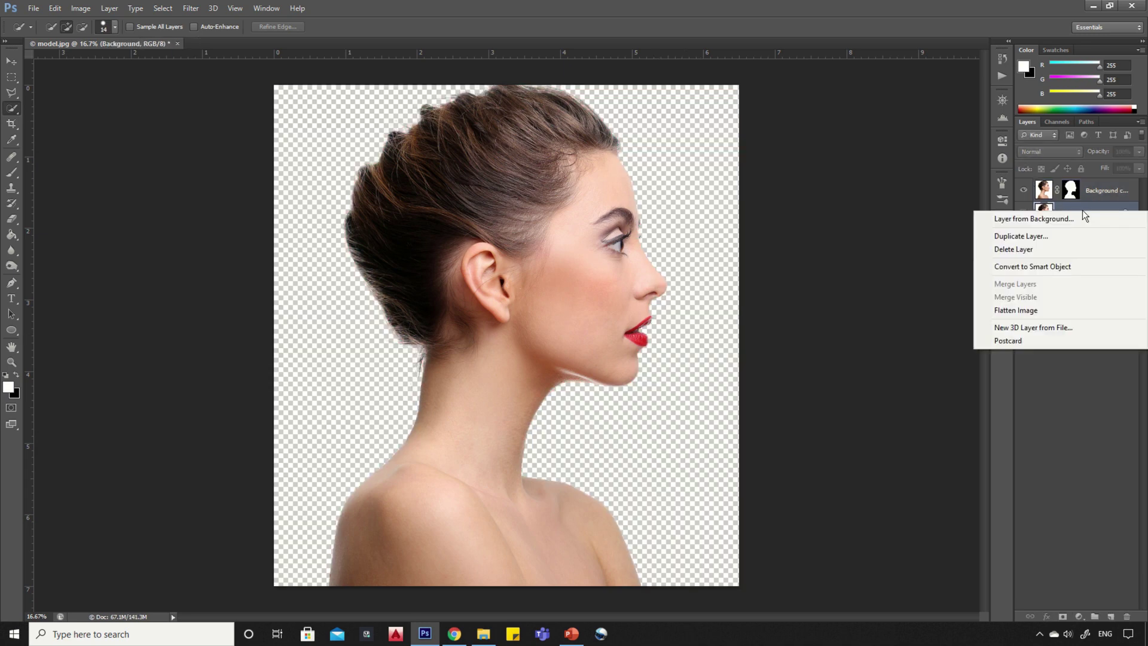
pyautogui.click(1026, 235)
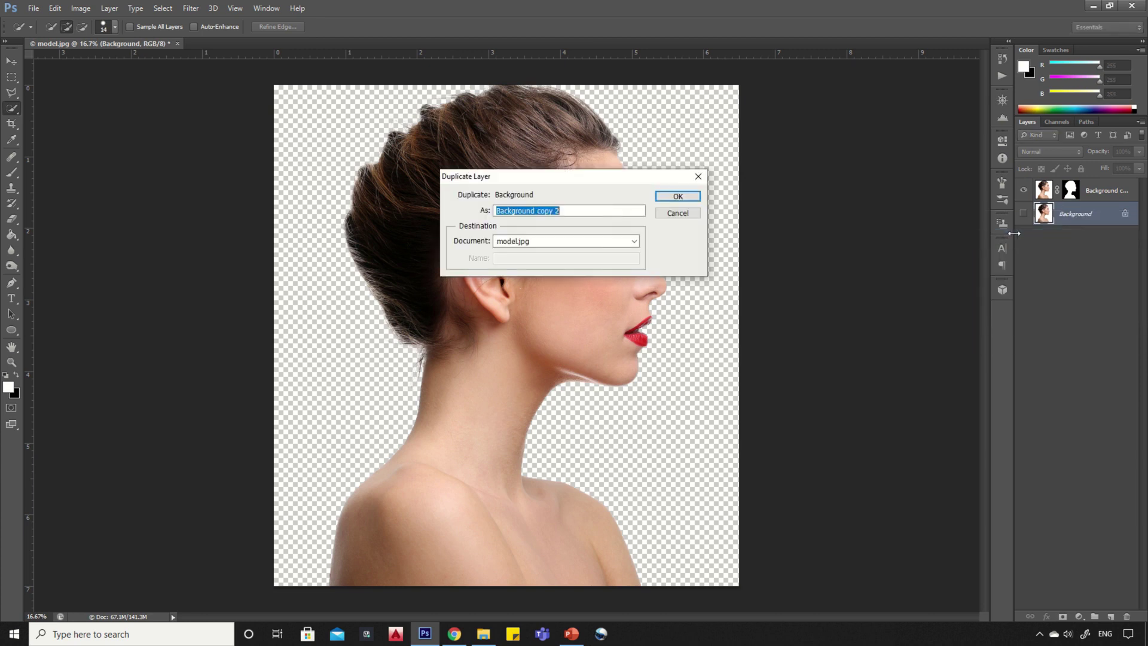
pyautogui.press('Escape')
pyautogui.rightClick(1076, 220)
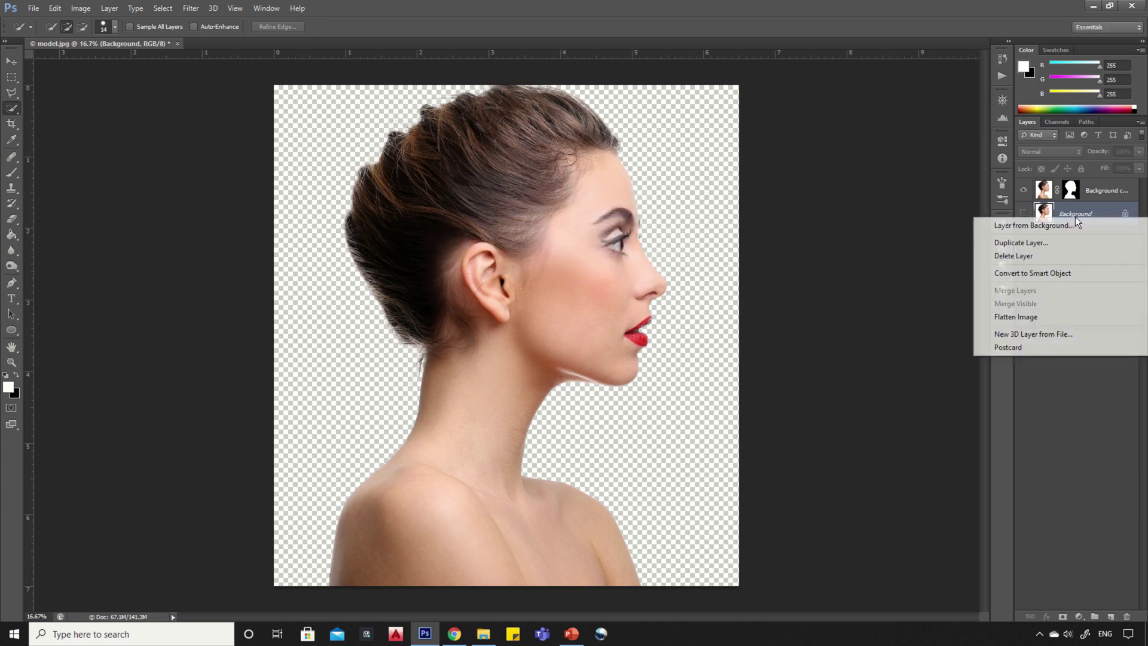
pyautogui.click(1009, 253)
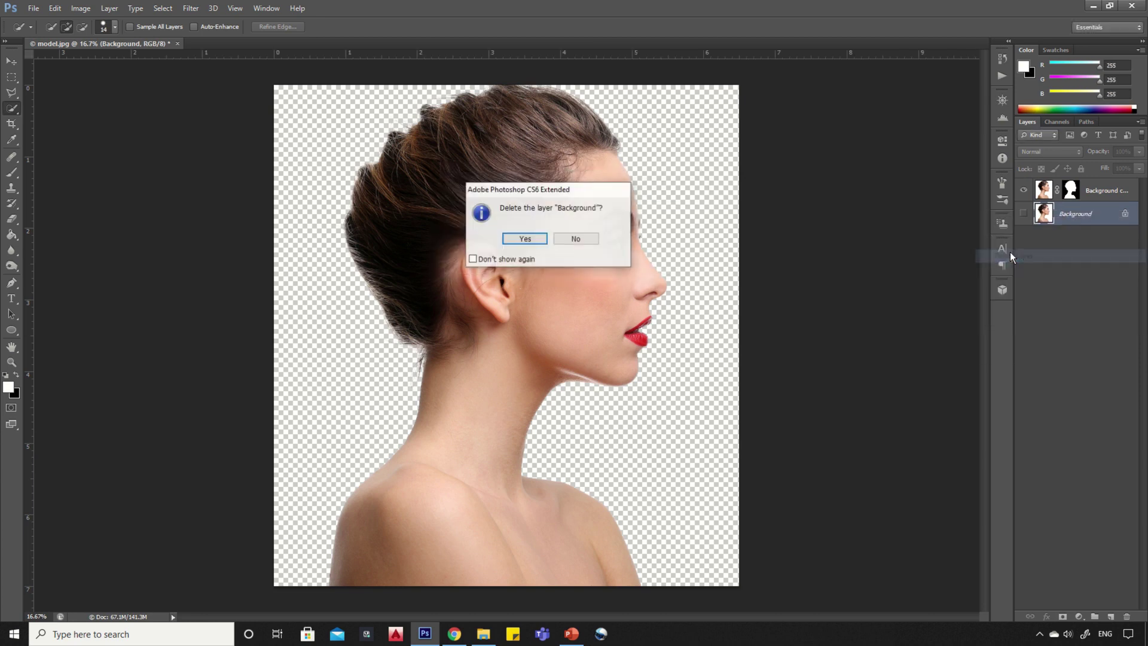
pyautogui.click(538, 238)
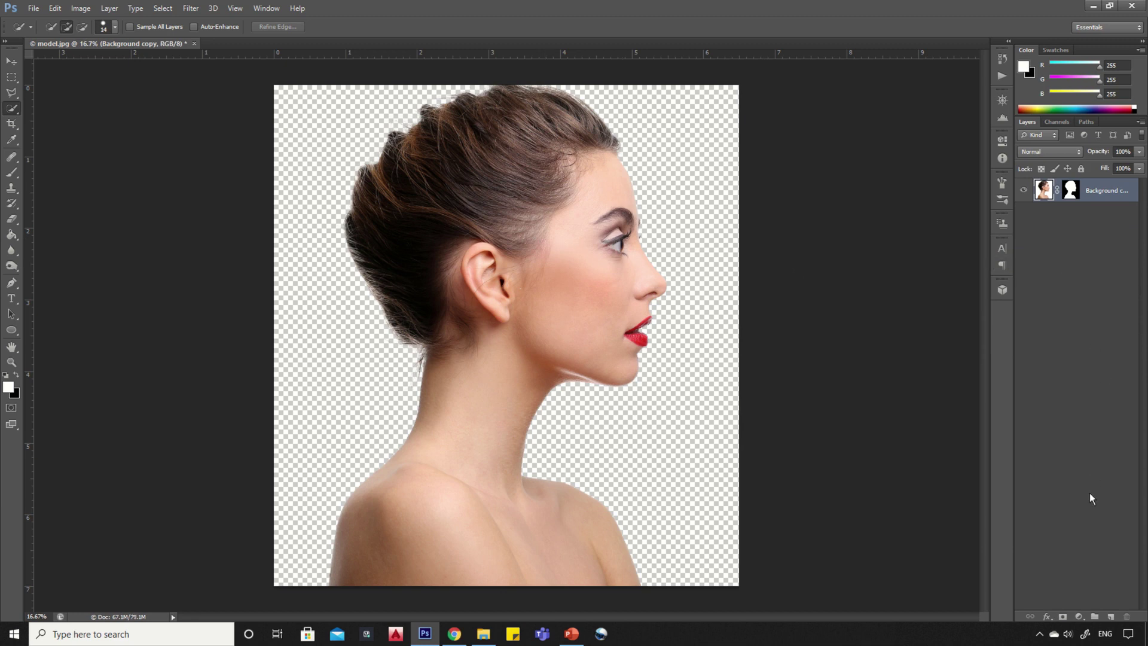
# Add Layer 1 beneath Background copy and fill it with white using the Paint Bucket.
pyautogui.click(1109, 616)
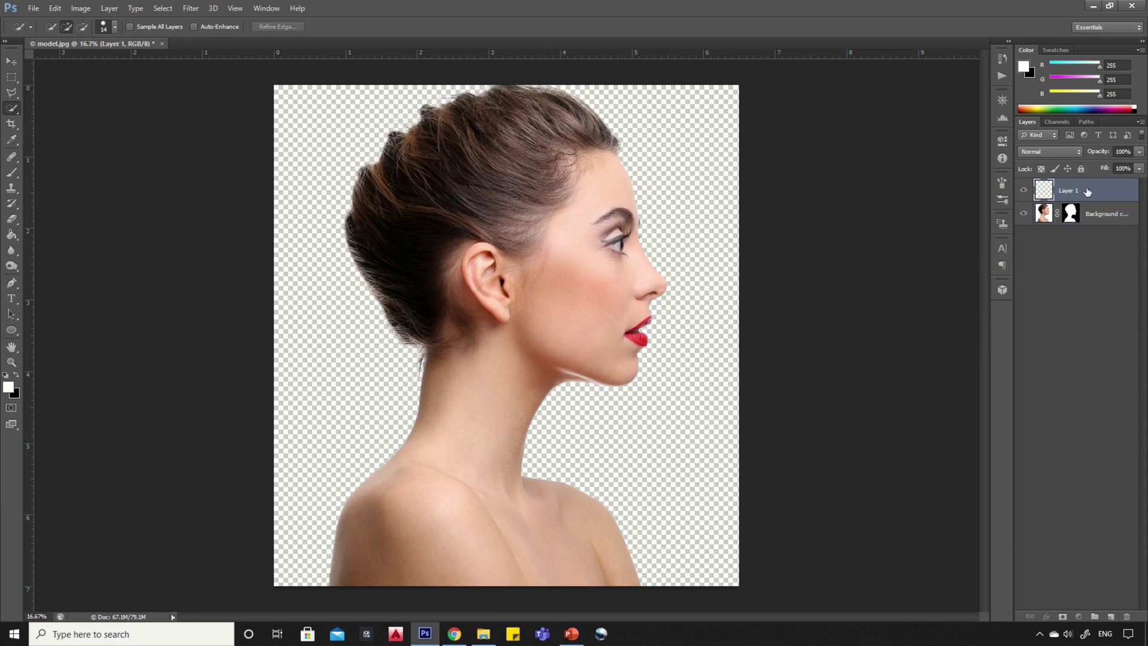
pyautogui.moveTo(1087, 191); pyautogui.dragTo(1086, 242)
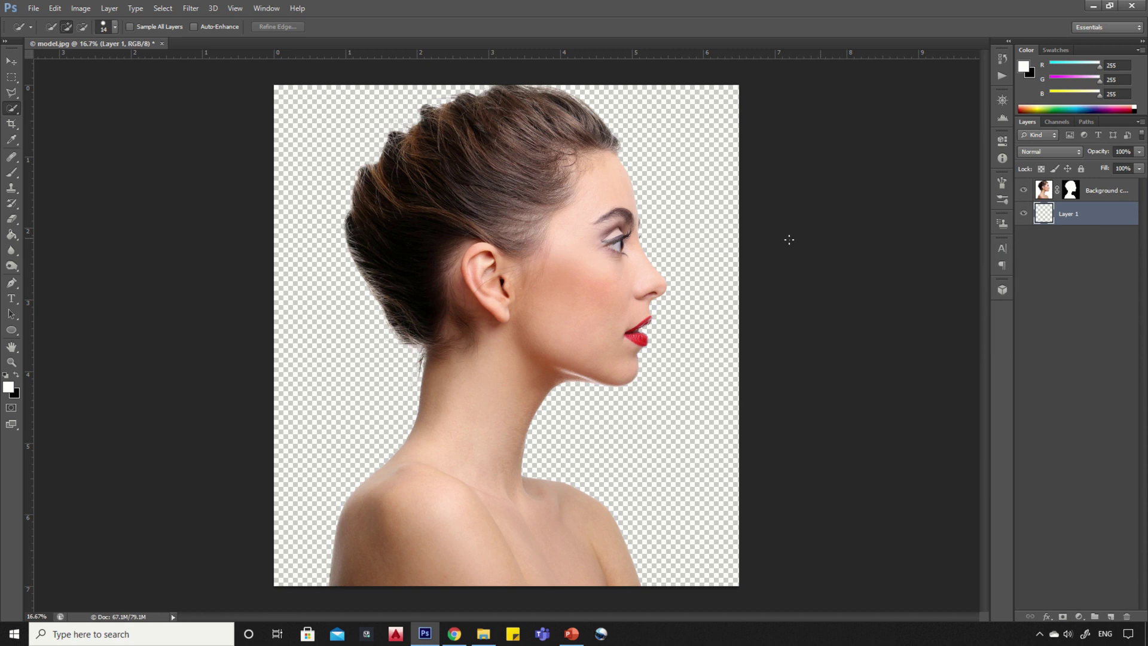
pyautogui.click(12, 234)
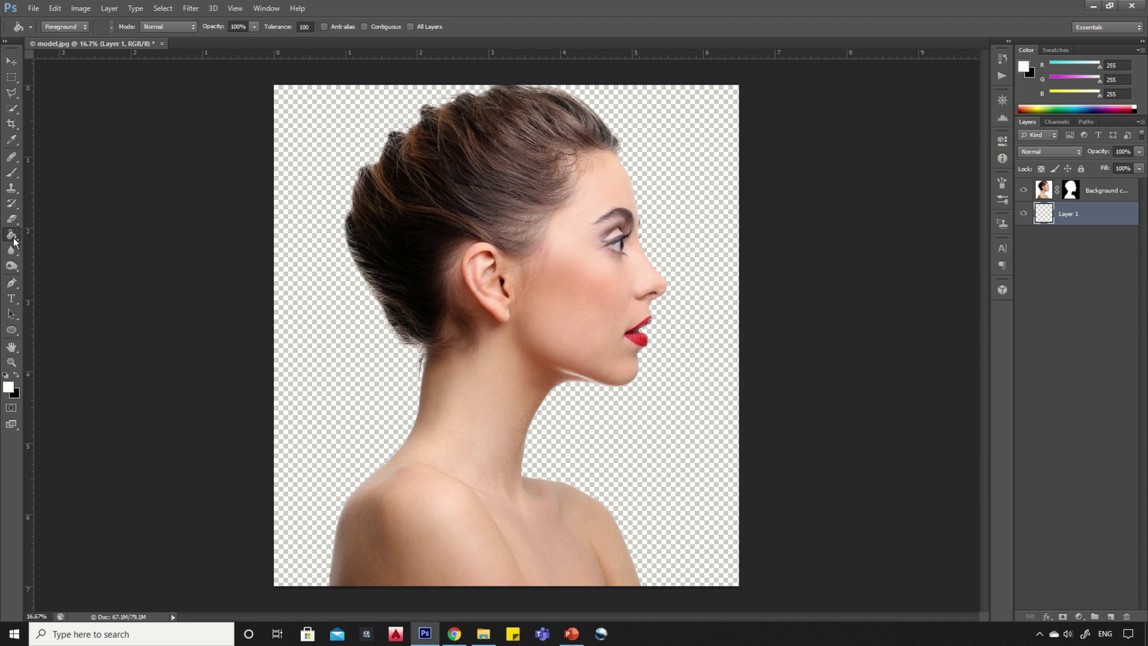
pyautogui.click(294, 267)
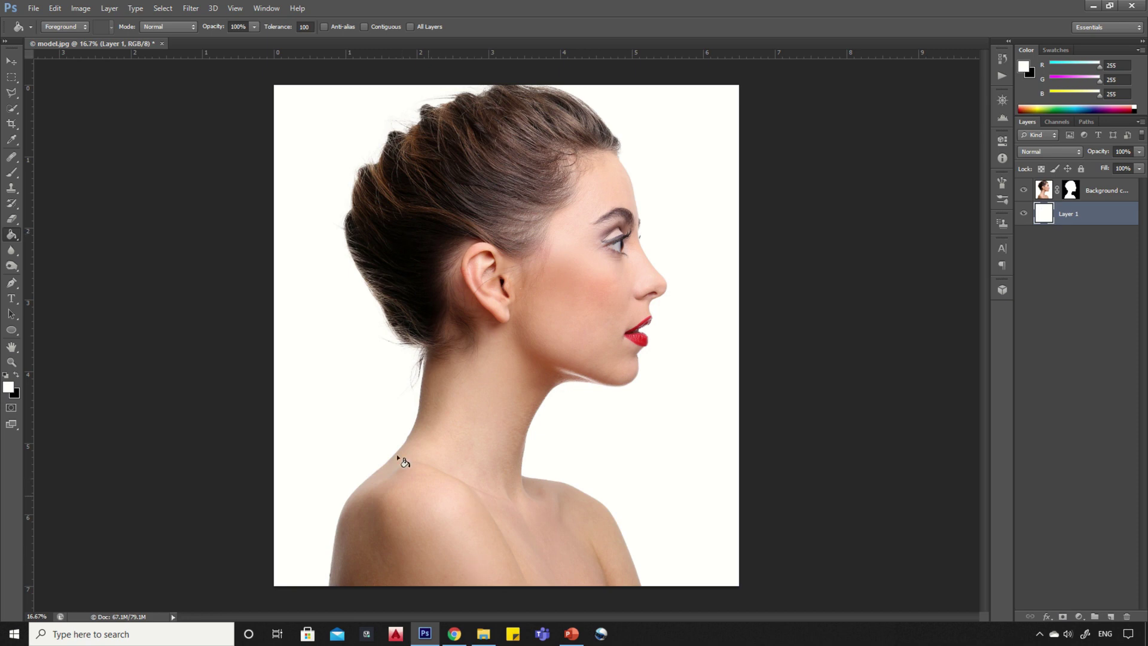
pyautogui.click(6, 59)
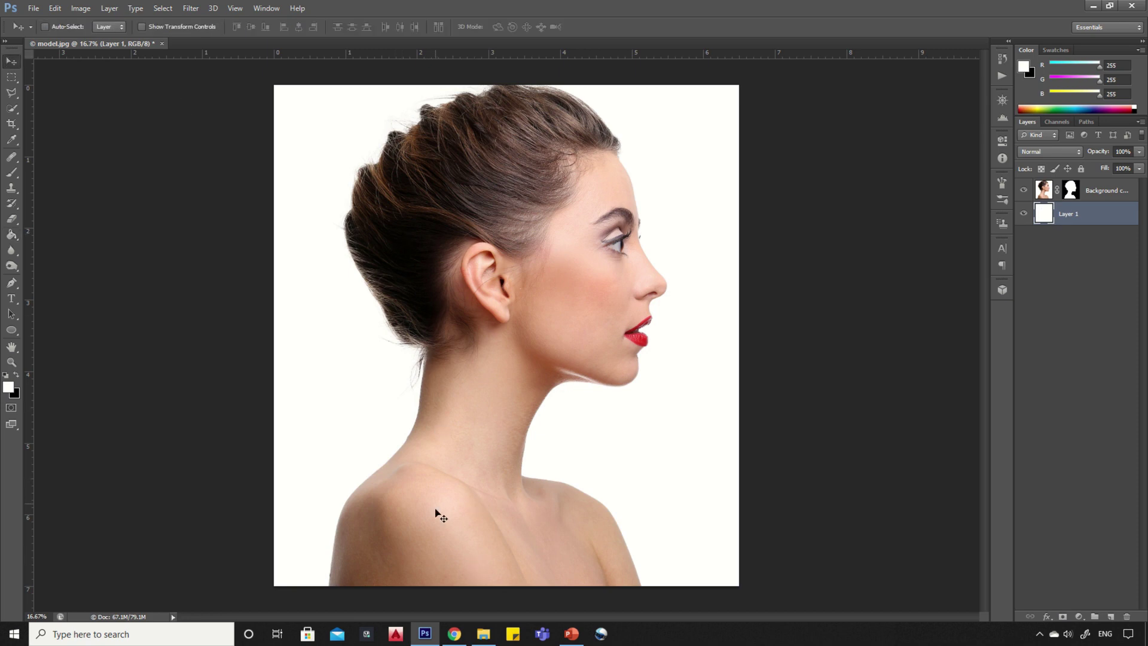
# Drop the landscape photo from Explorer, scale it to cover the canvas, and stack it above Background copy.
pyautogui.click(481, 634)
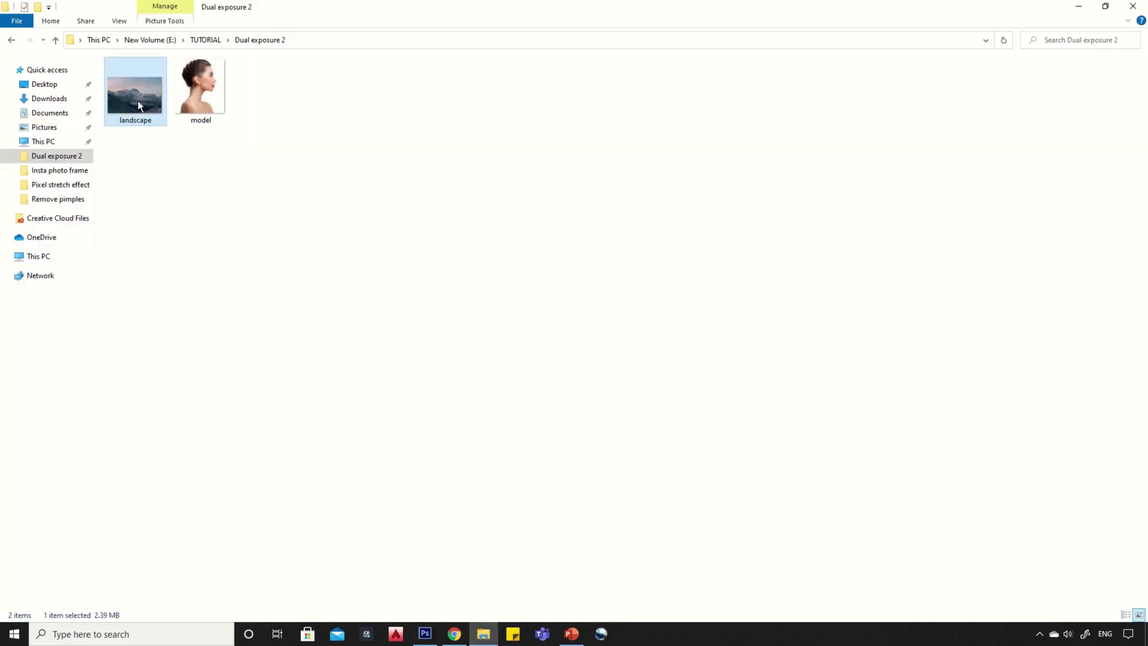
pyautogui.moveTo(137, 102); pyautogui.dragTo(462, 421)
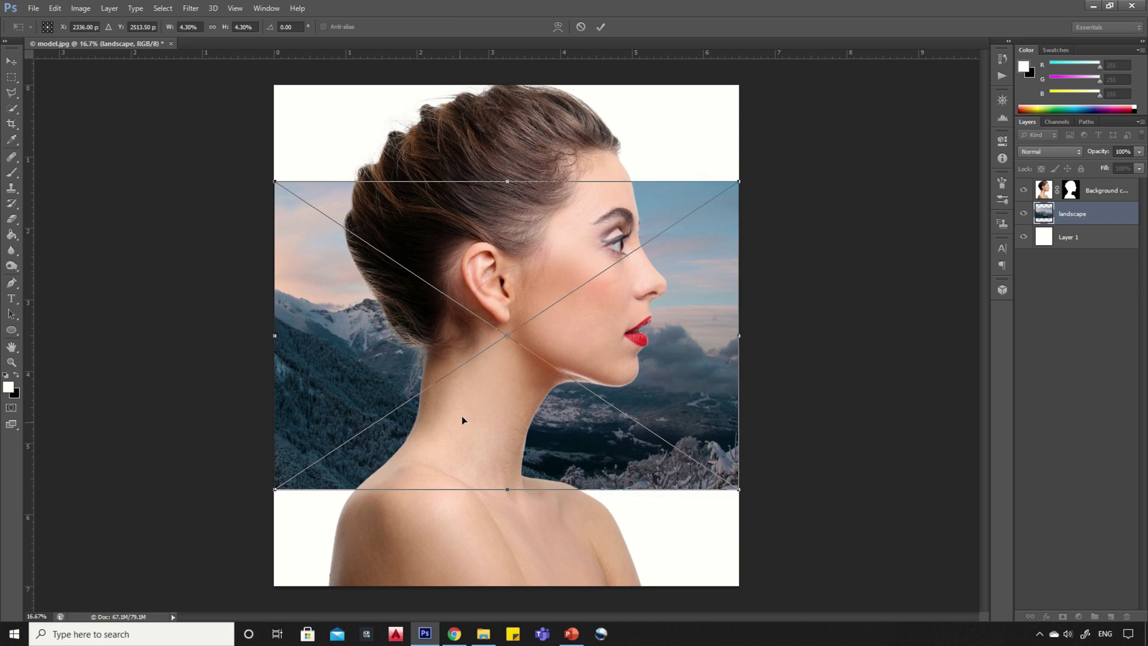
pyautogui.scroll(-3, 462, 421)
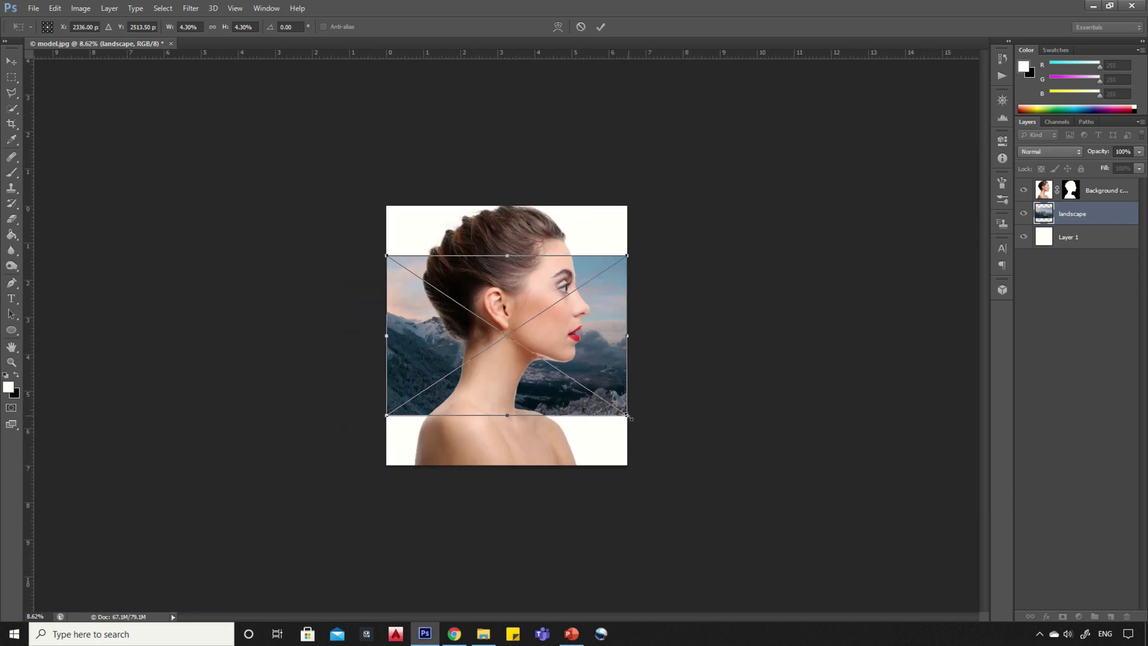
pyautogui.moveTo(631, 418); pyautogui.dragTo(695, 484)
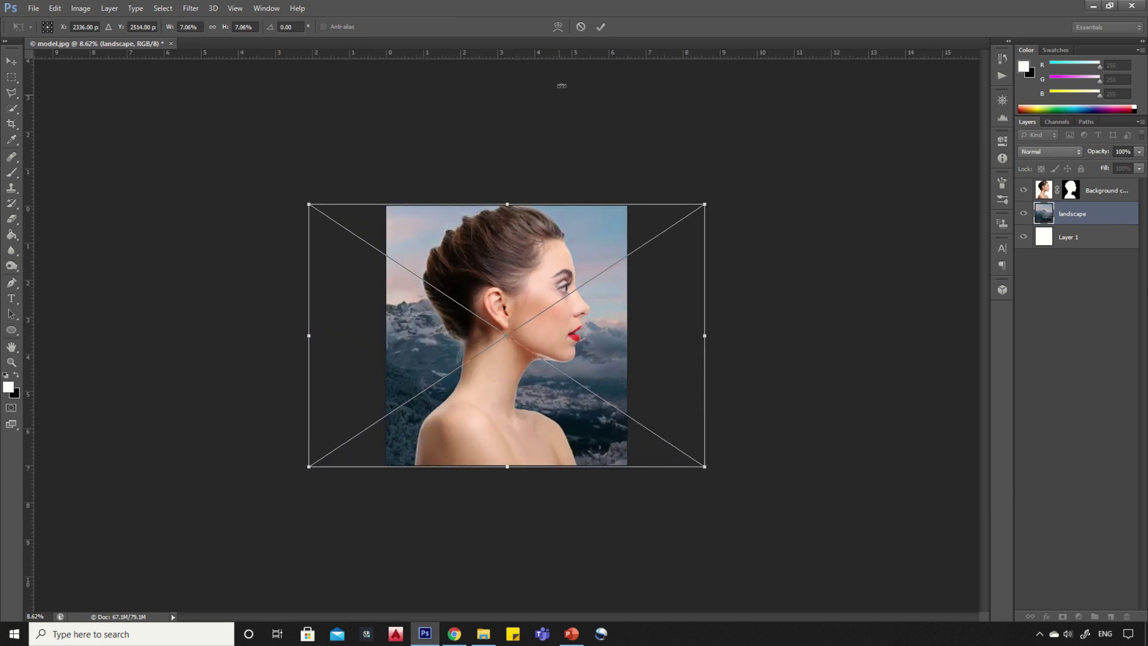
pyautogui.click(601, 27)
pyautogui.scroll(3, 597, 356)
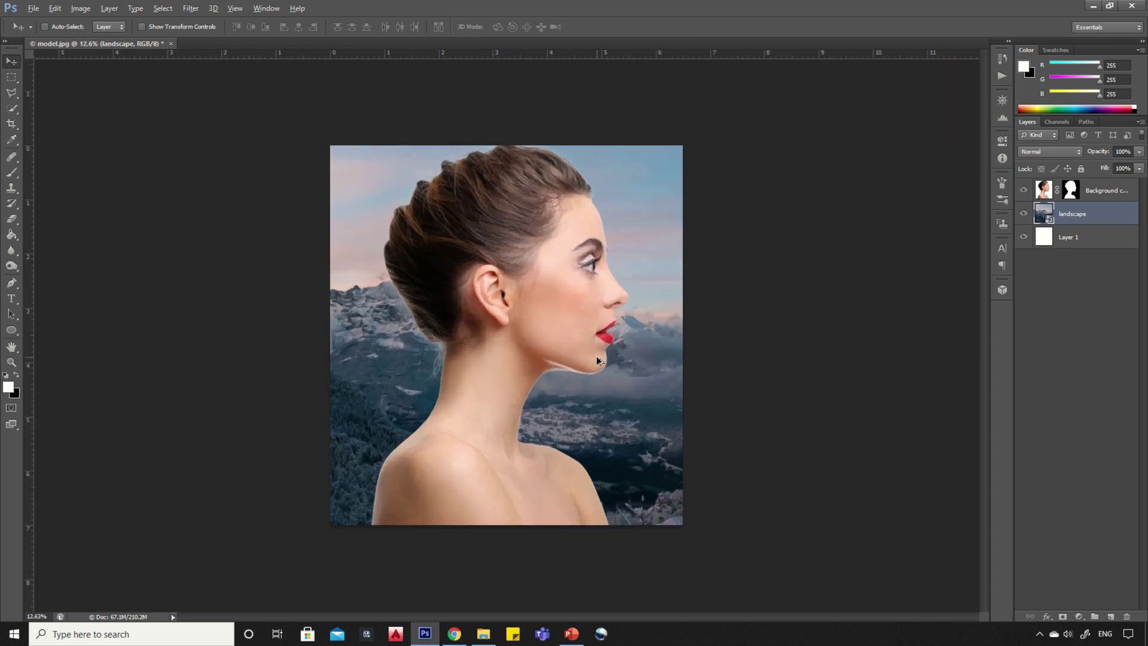
pyautogui.moveTo(1076, 211); pyautogui.dragTo(1075, 187)
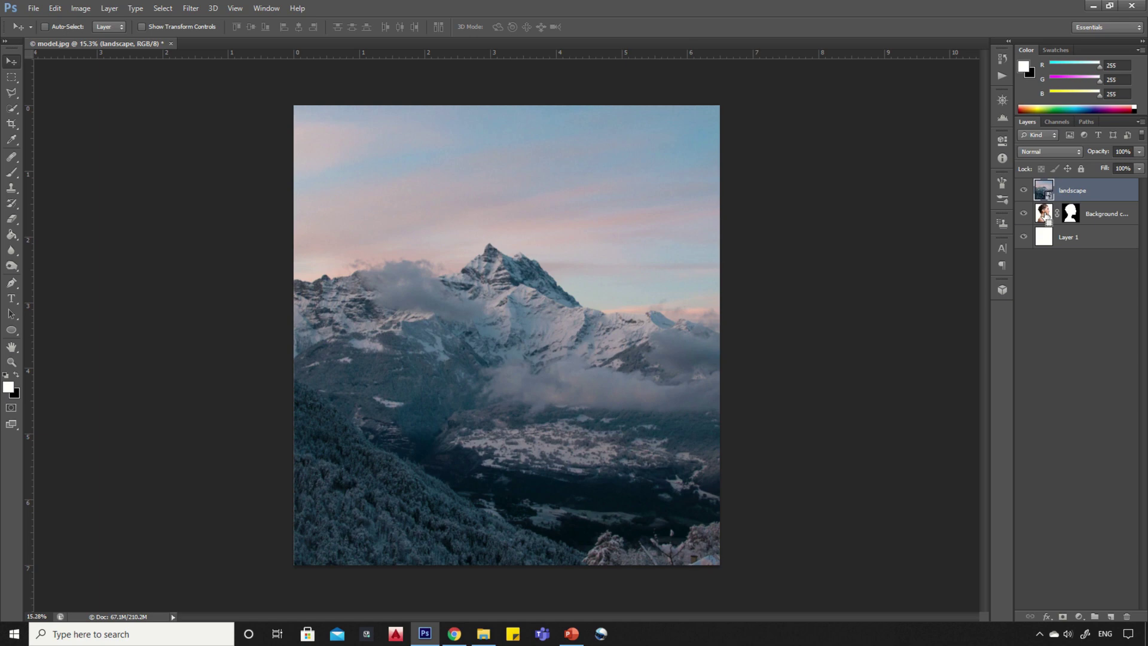
# Load the woman's mask as a selection and add it as the landscape layer's mask.
pyautogui.keyDown('ctrl'); pyautogui.click(1045, 216); pyautogui.keyUp('ctrl')
pyautogui.hotkey('ctrl', 'd')
pyautogui.click(1071, 213)
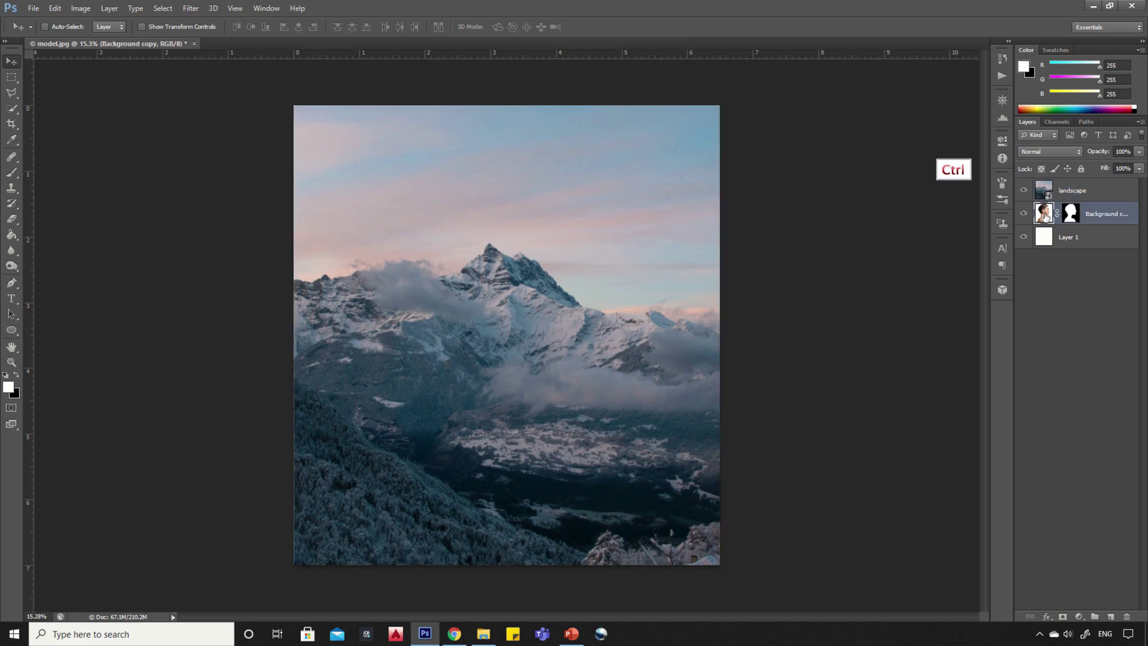
pyautogui.keyDown('ctrl'); pyautogui.click(1073, 215); pyautogui.keyUp('ctrl')
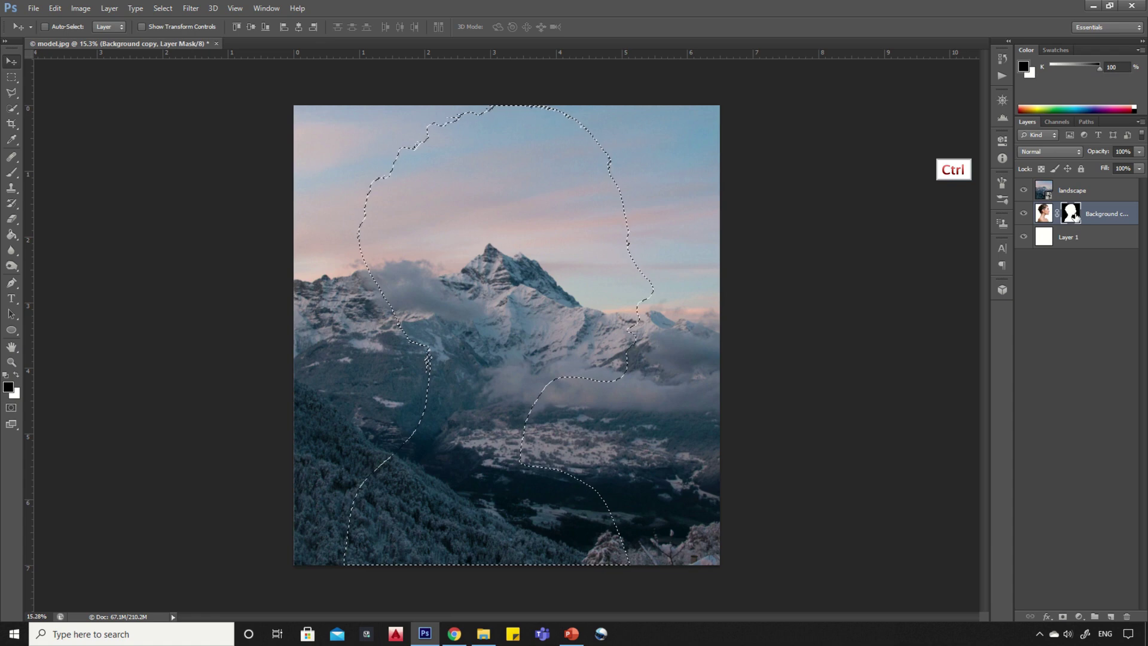
pyautogui.click(1074, 194)
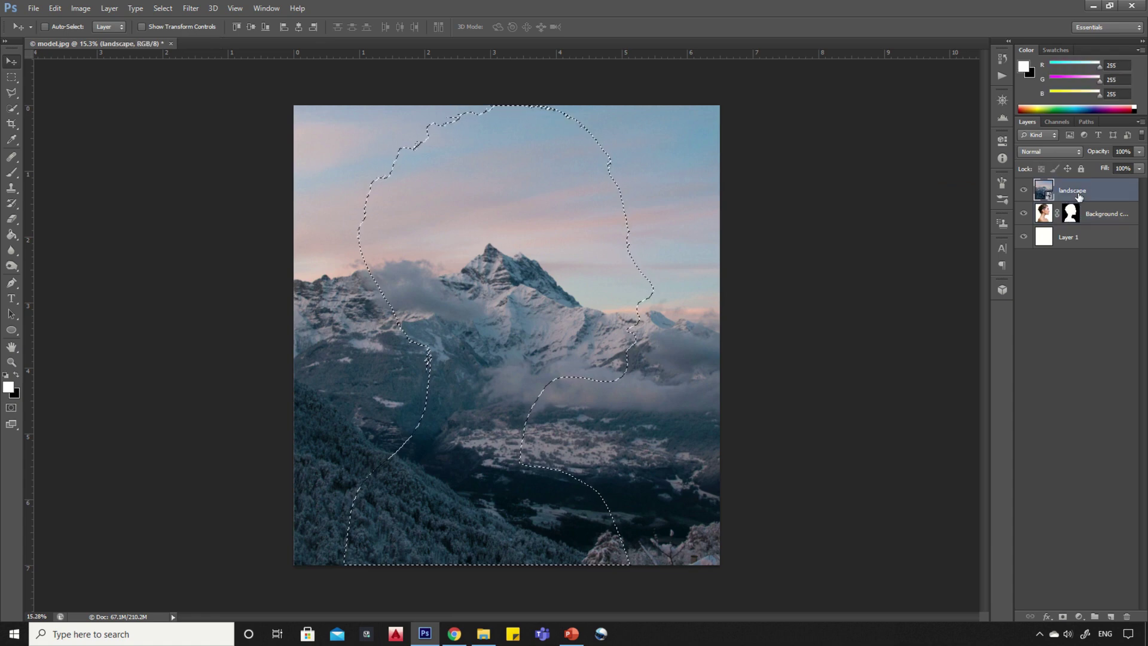
pyautogui.click(1063, 616)
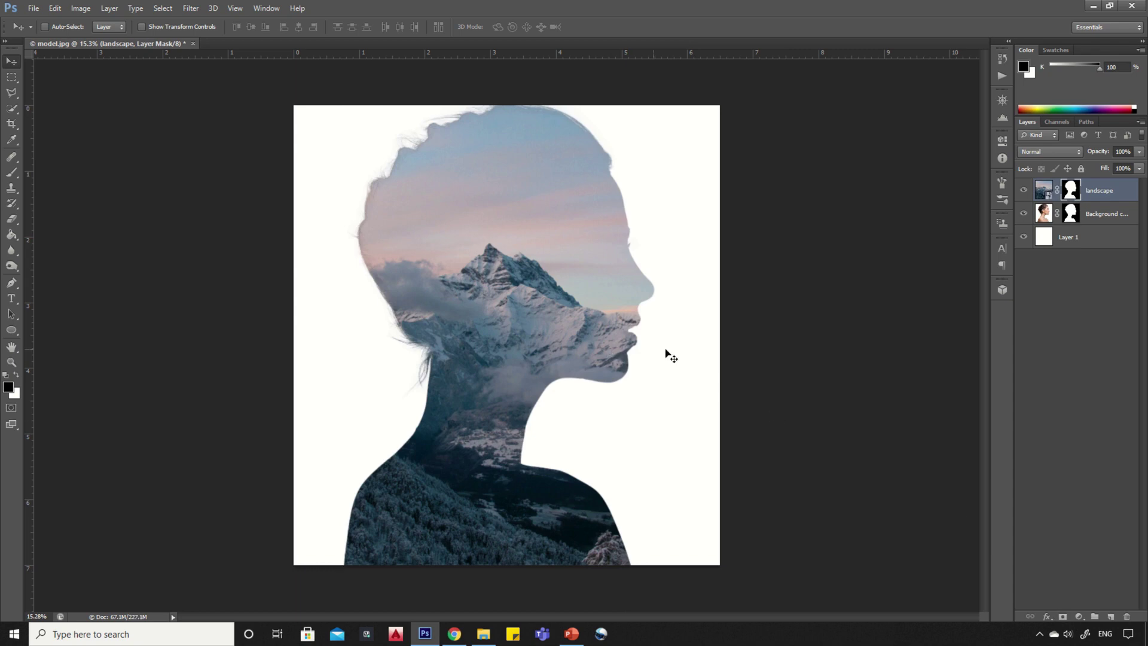
# Unlink the landscape from its mask and shift the landscape left inside the silhouette.
pyautogui.click(1056, 190)
pyautogui.click(1043, 189)
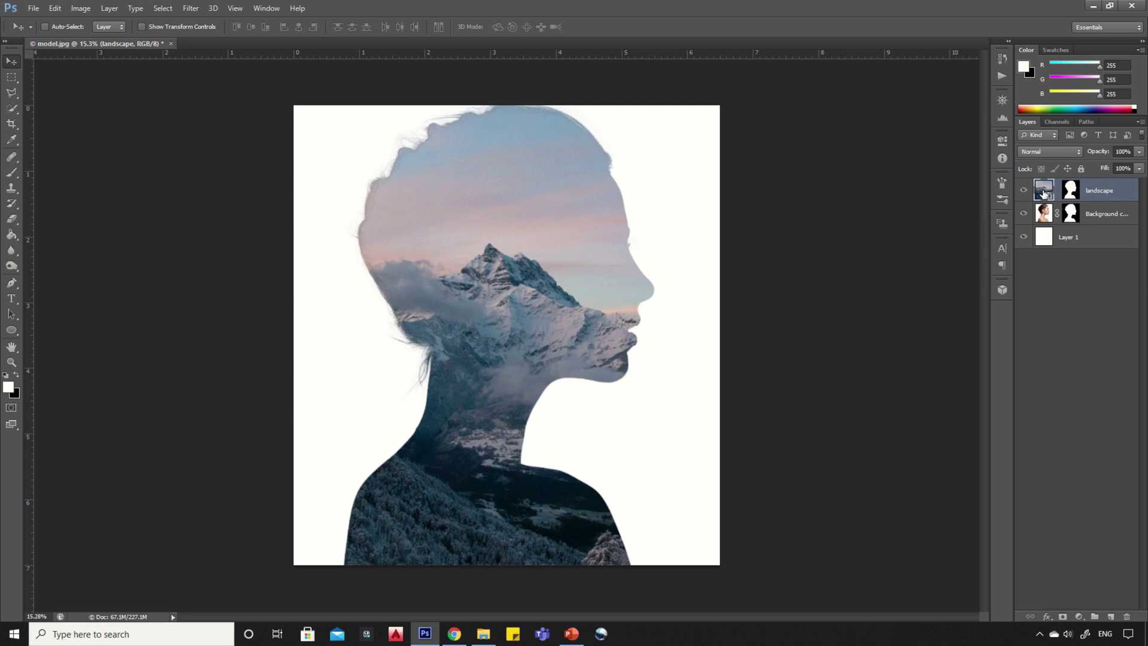
pyautogui.moveTo(582, 304); pyautogui.dragTo(541, 300)
# Enlarge the landscape with Free Transform corner drags, then nudge it down within the silhouette.
pyautogui.hotkey('ctrl', '-')
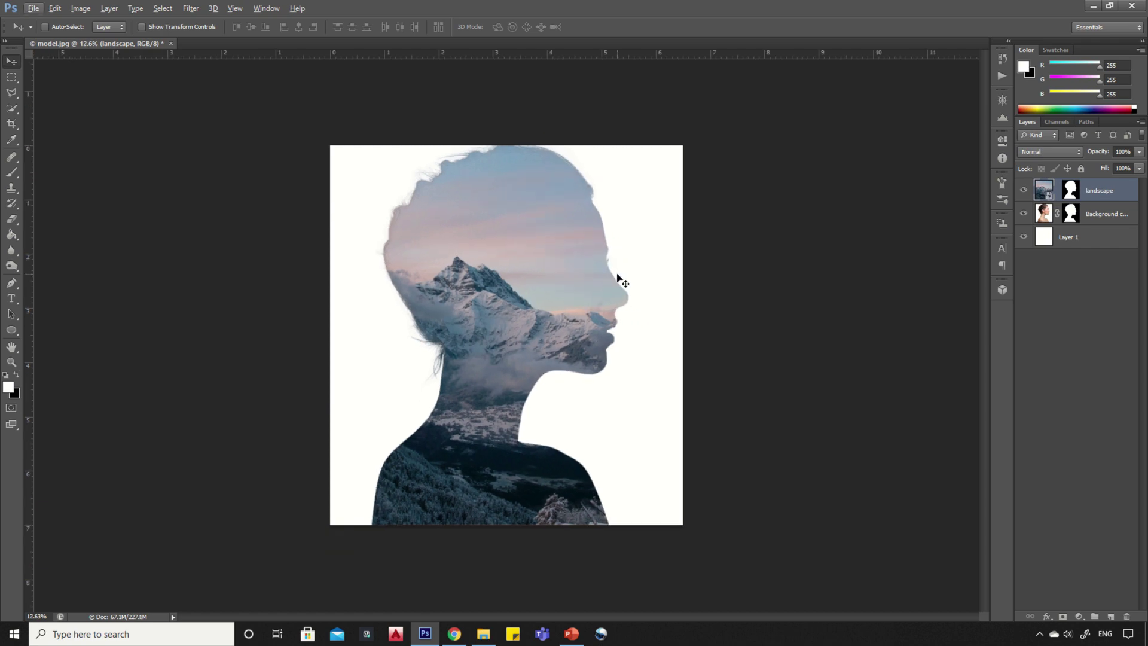
pyautogui.hotkey('ctrl', 't')
pyautogui.moveTo(763, 526); pyautogui.dragTo(787, 541)
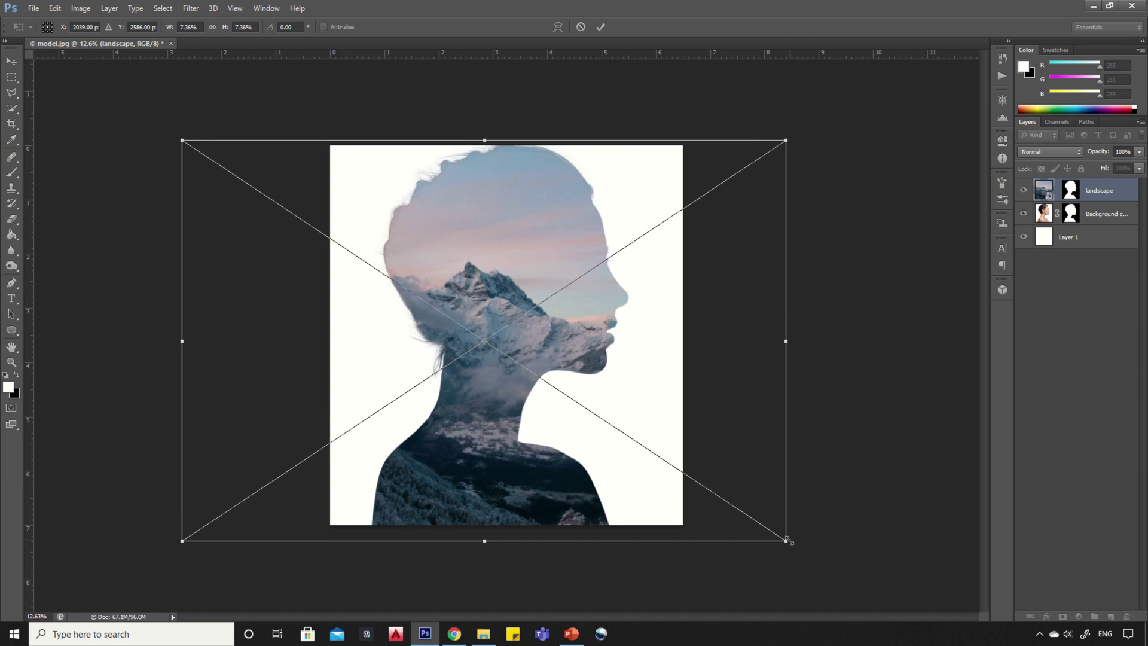
pyautogui.moveTo(790, 148); pyautogui.dragTo(815, 132)
pyautogui.click(603, 28)
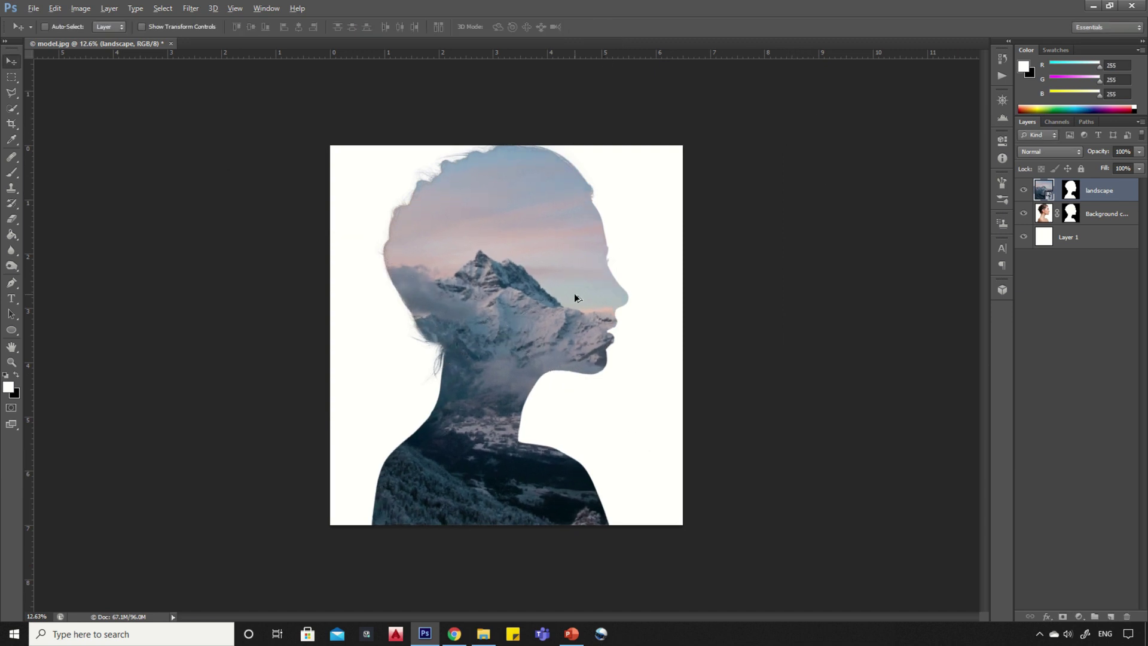
pyautogui.scroll(5, 576, 299)
pyautogui.moveTo(594, 328); pyautogui.dragTo(594, 336)
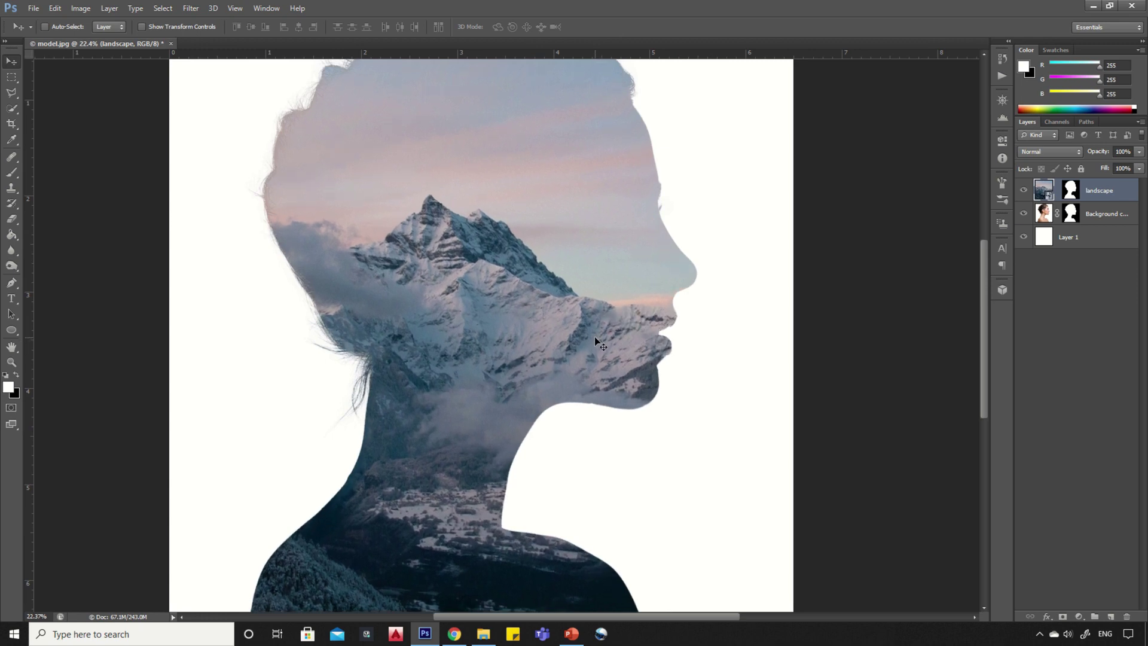
pyautogui.scroll(-3, 594, 336)
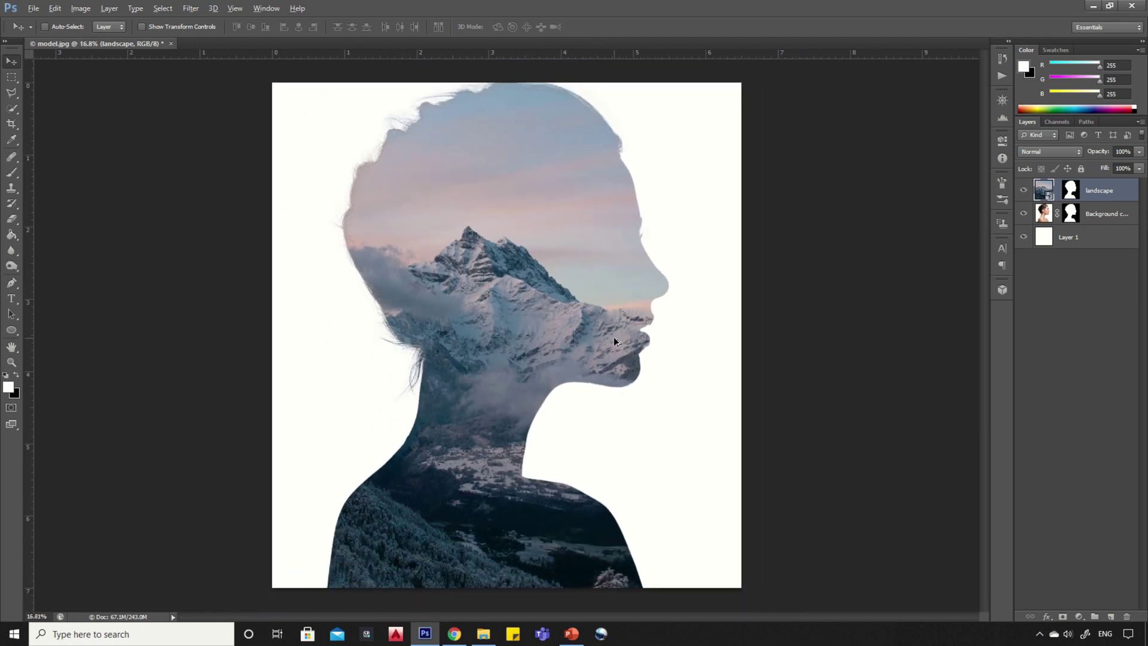
pyautogui.press('alt')
pyautogui.press('alt')
pyautogui.click(1055, 215)
# Duplicate Background copy as Background copy 2 and move it to the top of the layer stack.
pyautogui.rightClick(1102, 221)
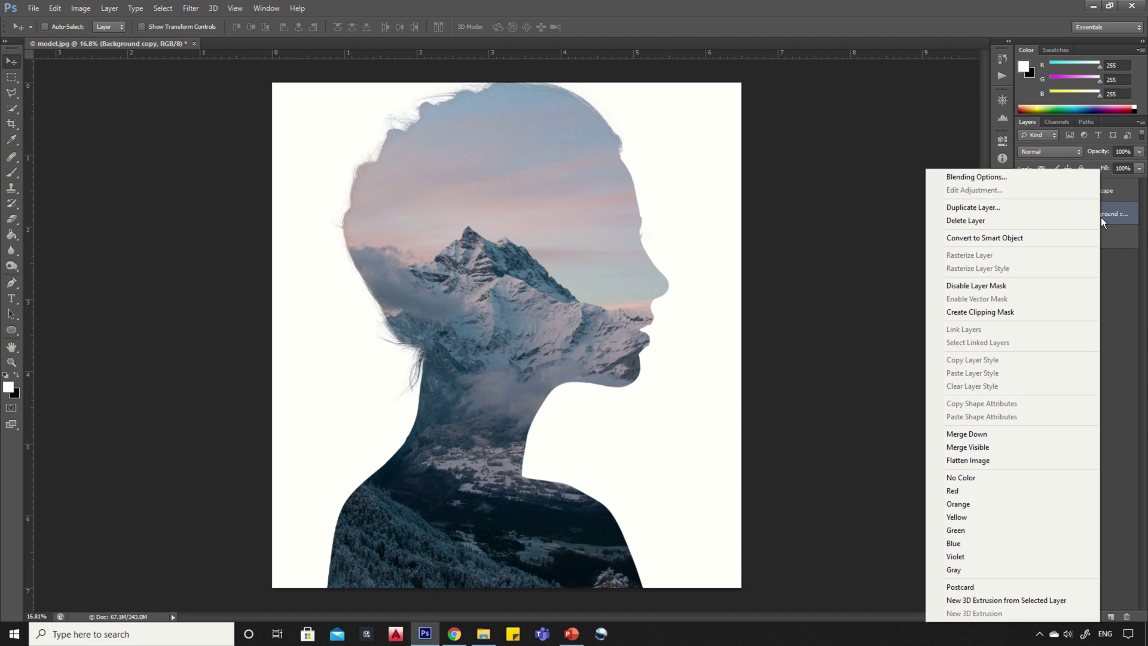
pyautogui.click(968, 202)
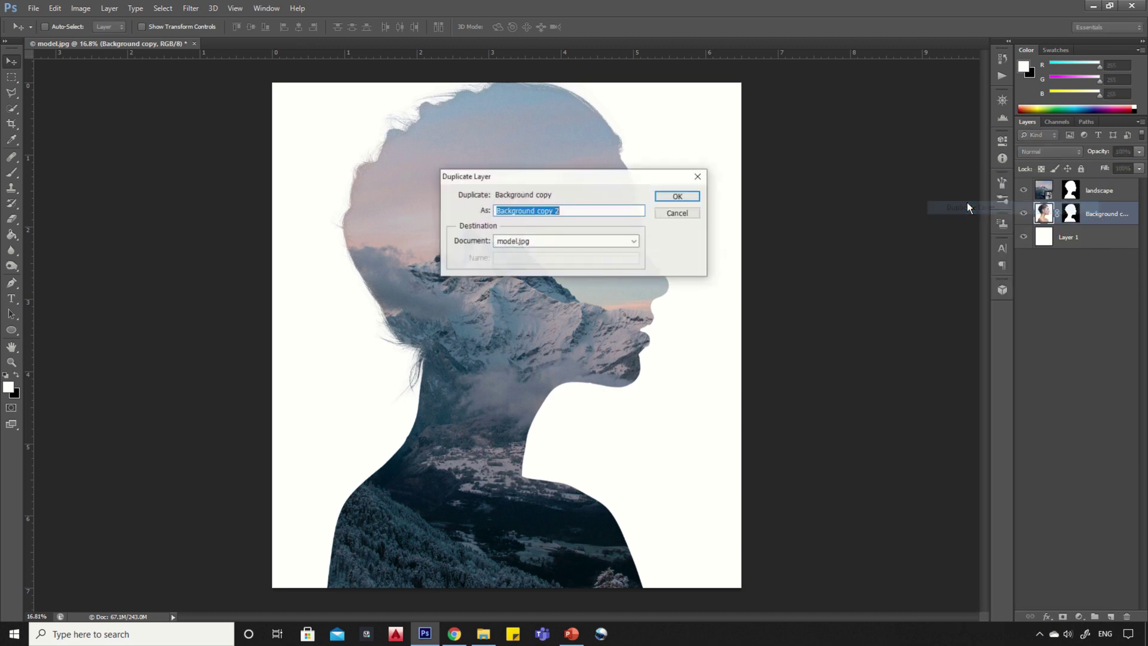
pyautogui.click(693, 196)
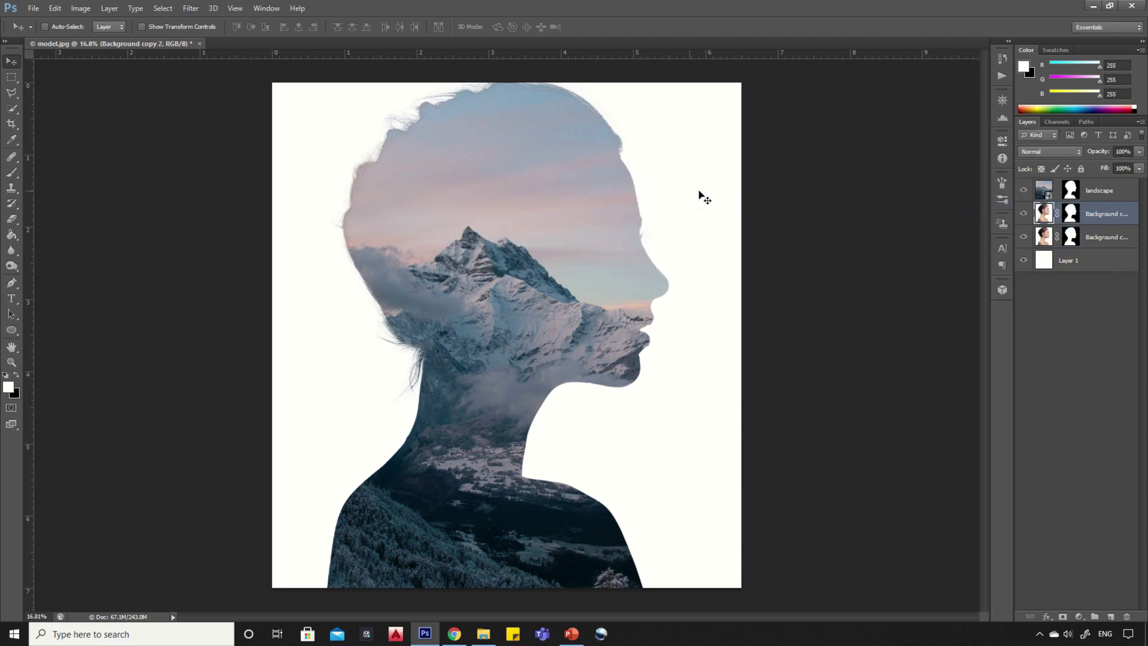
pyautogui.moveTo(1100, 219); pyautogui.dragTo(1094, 186)
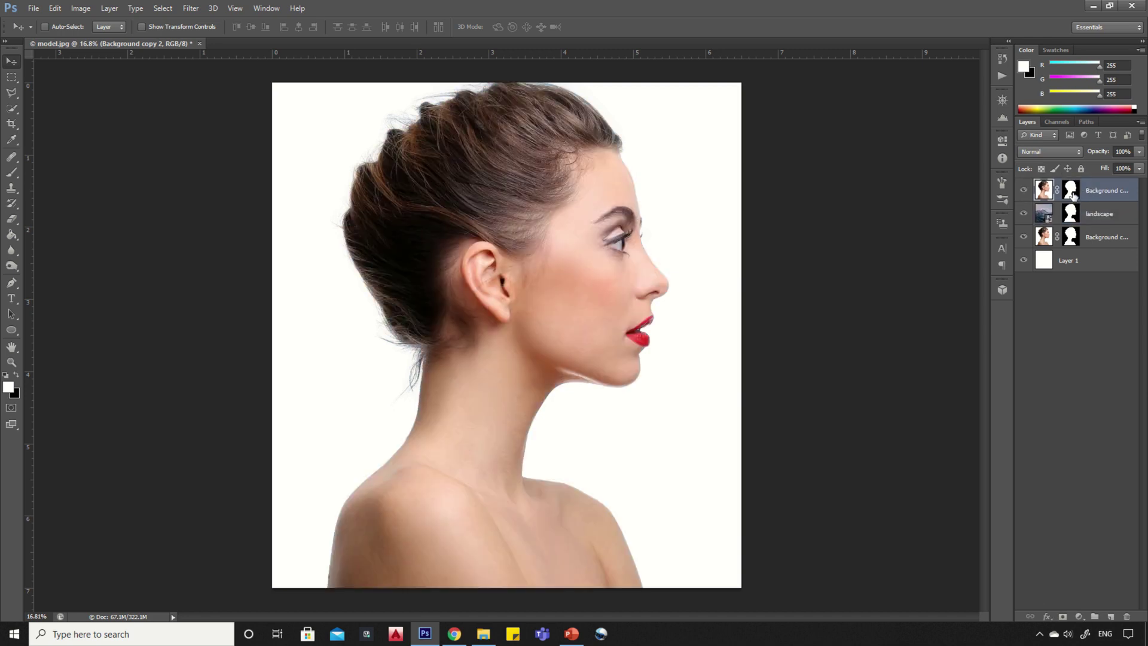
# Set Background copy 2's blend mode to Multiply.
pyautogui.click(1053, 153)
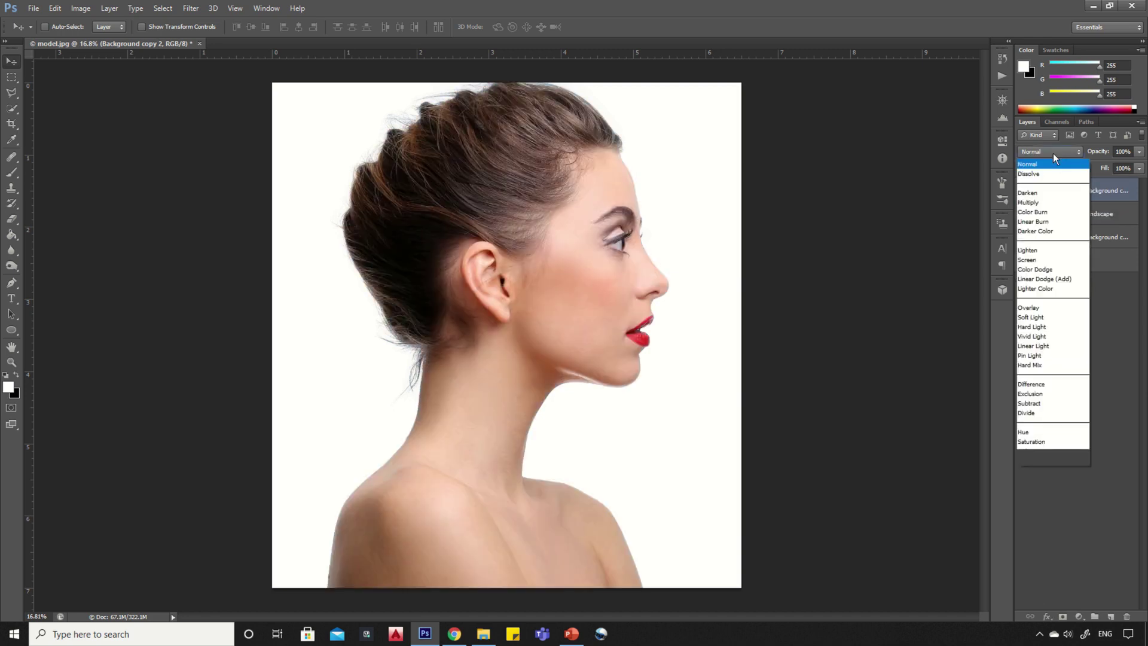
pyautogui.click(1036, 202)
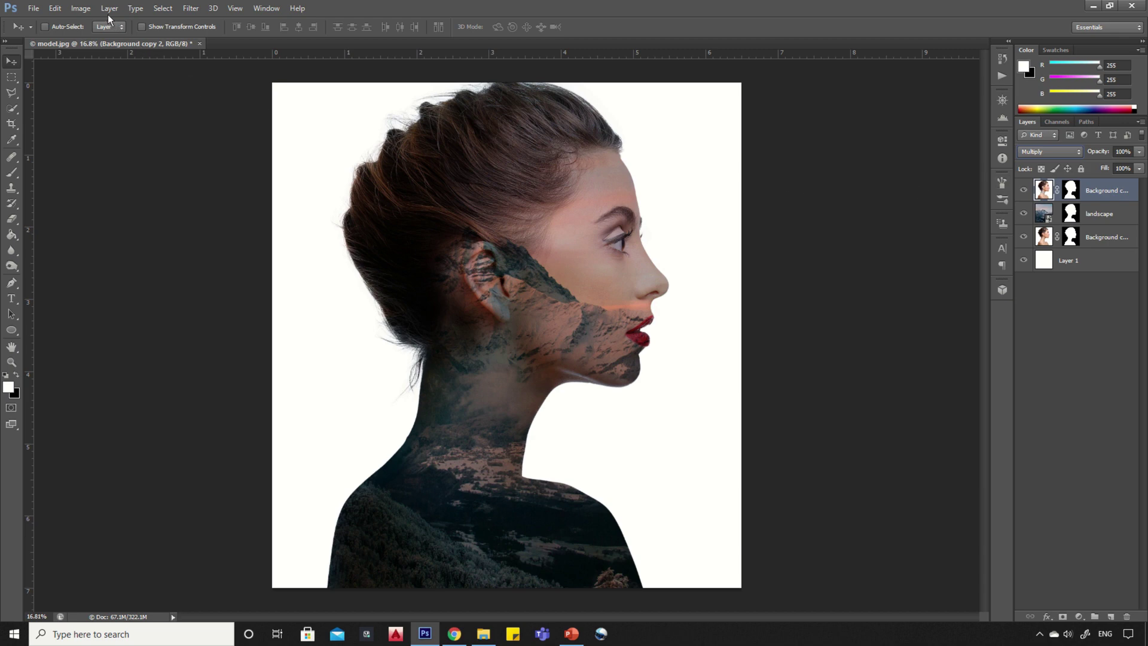
# Apply a Black & White adjustment to the top woman copy with Reds set to 12.
pyautogui.click(85, 10)
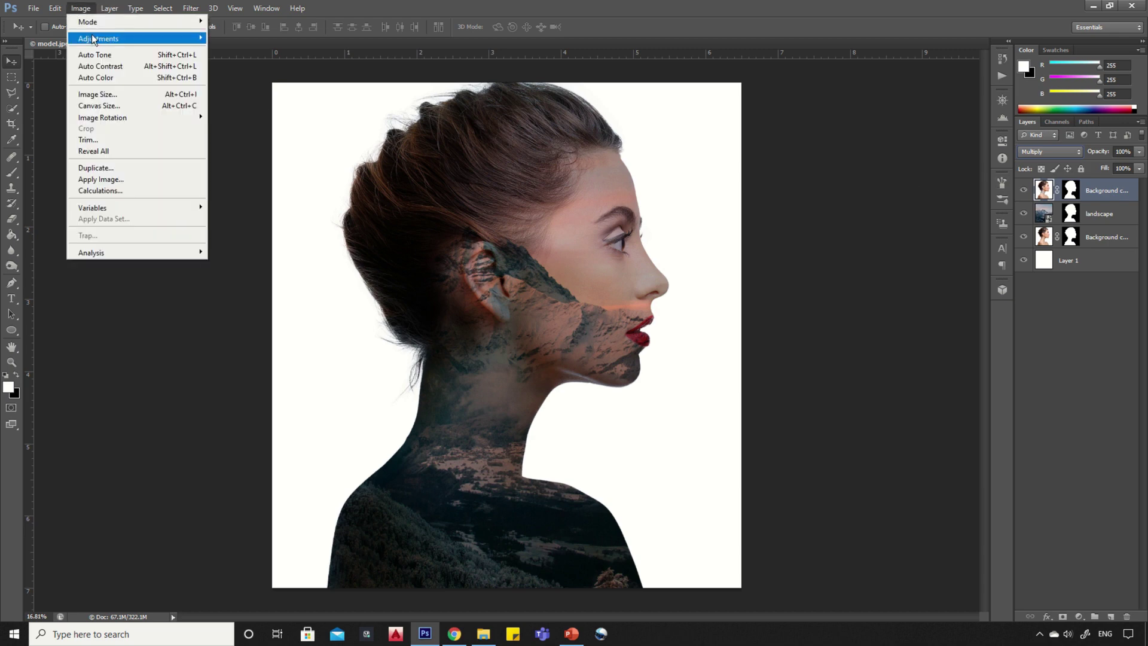
pyautogui.moveTo(93, 40)
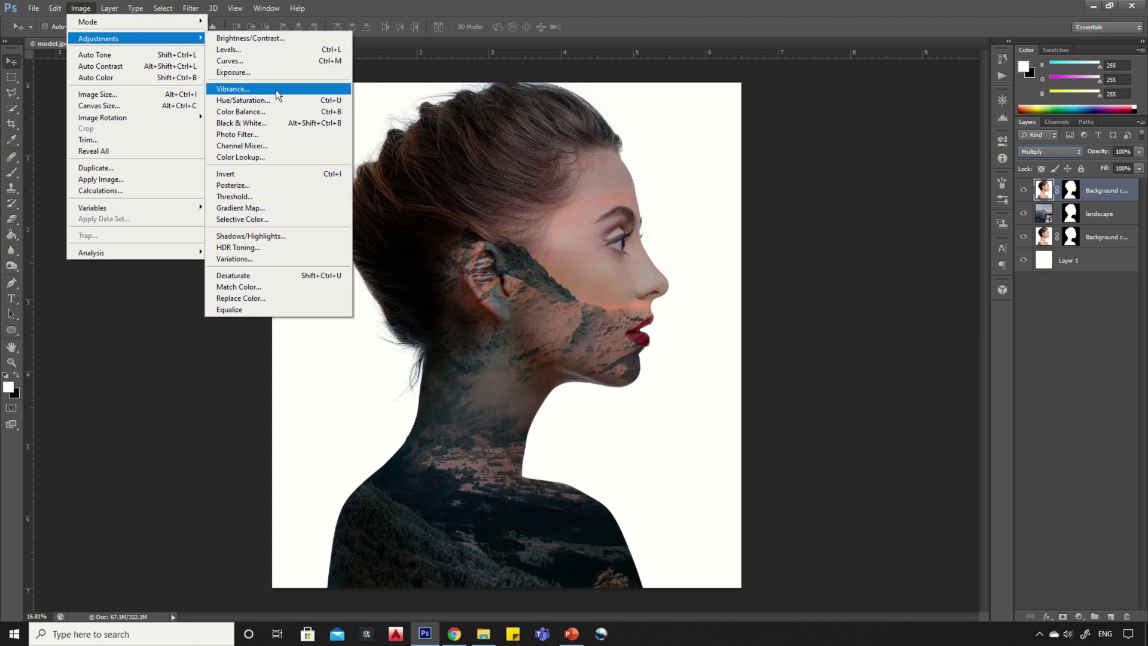
pyautogui.click(253, 124)
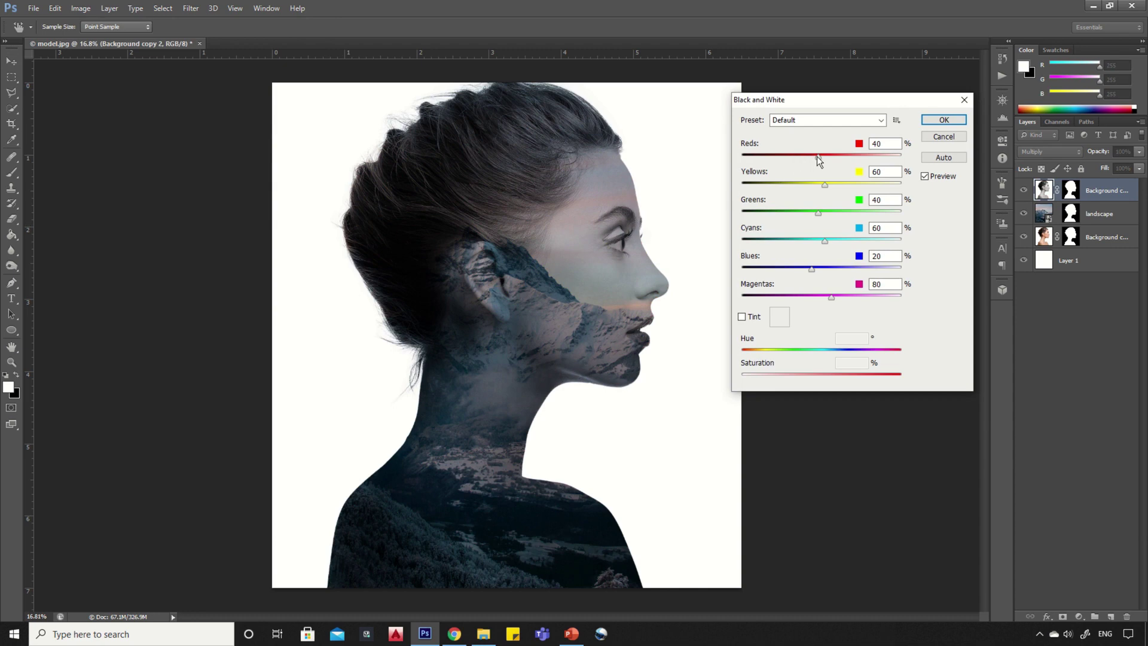
pyautogui.moveTo(816, 156); pyautogui.dragTo(809, 156)
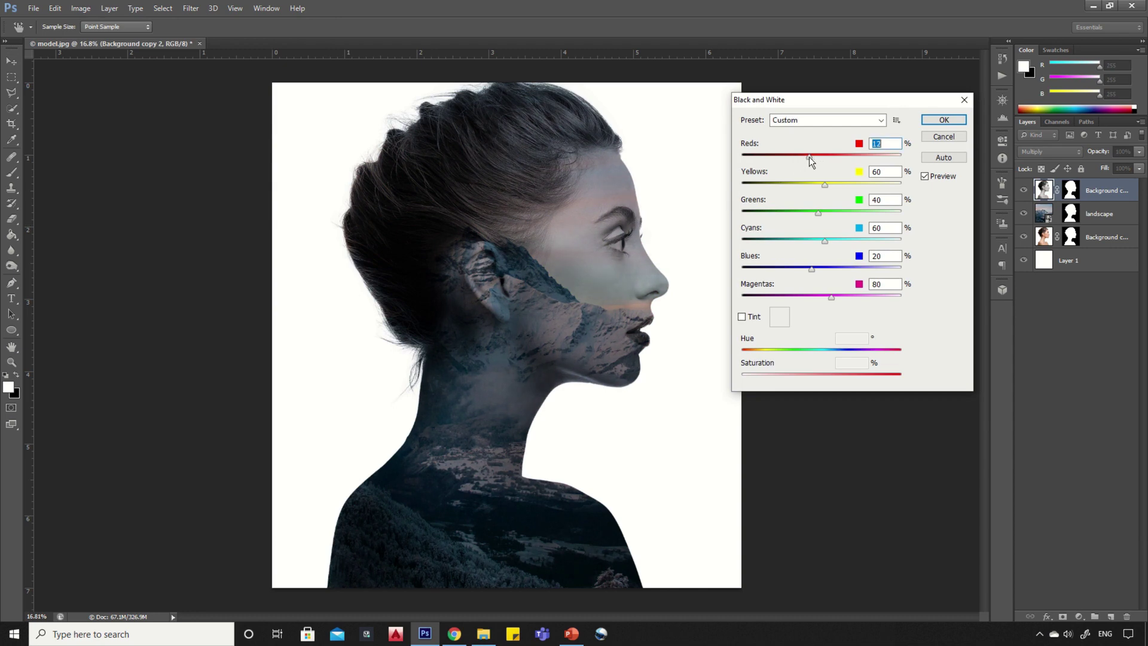
pyautogui.click(944, 120)
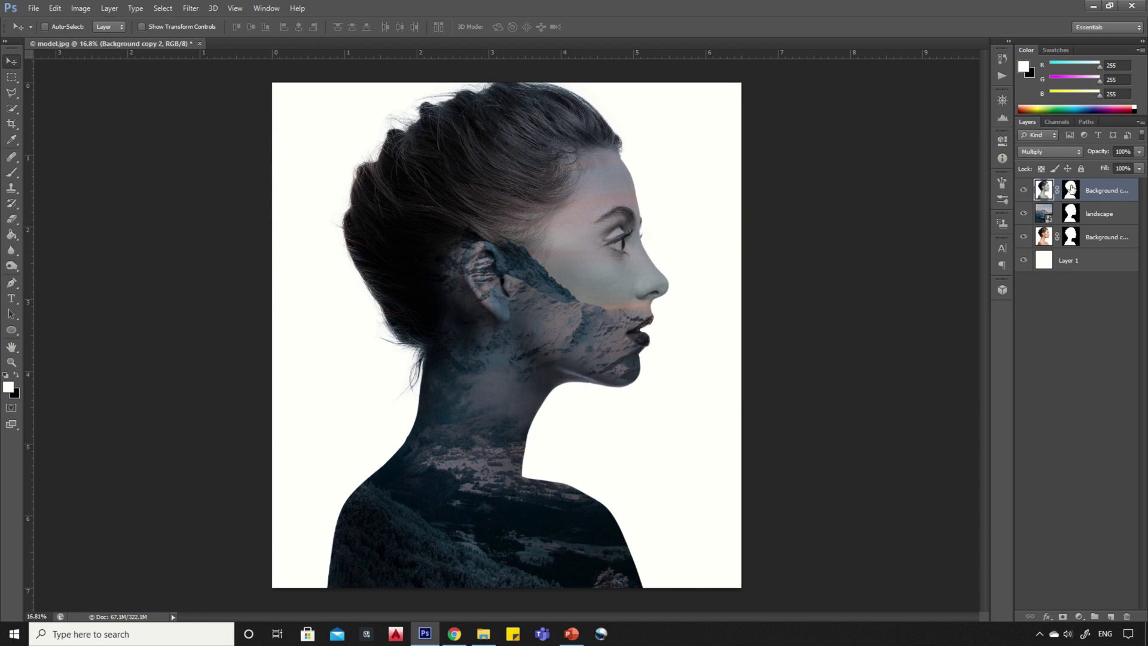
# Paint black on the top copy's mask with a soft round brush over the hair and neck.
pyautogui.click(1072, 191)
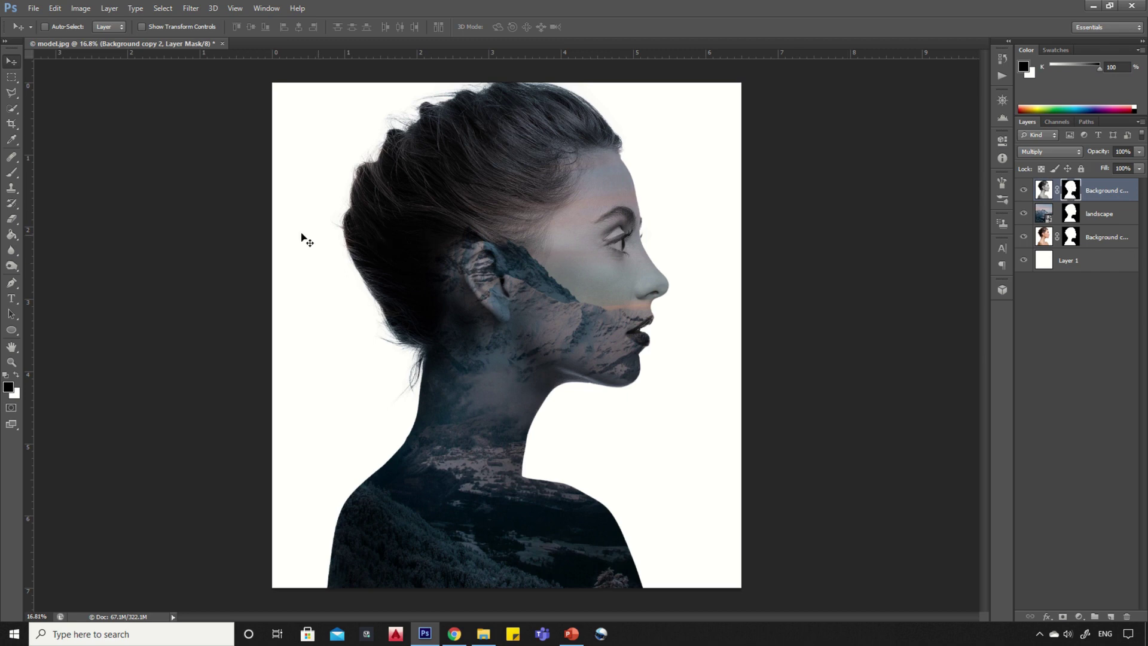
pyautogui.click(11, 172)
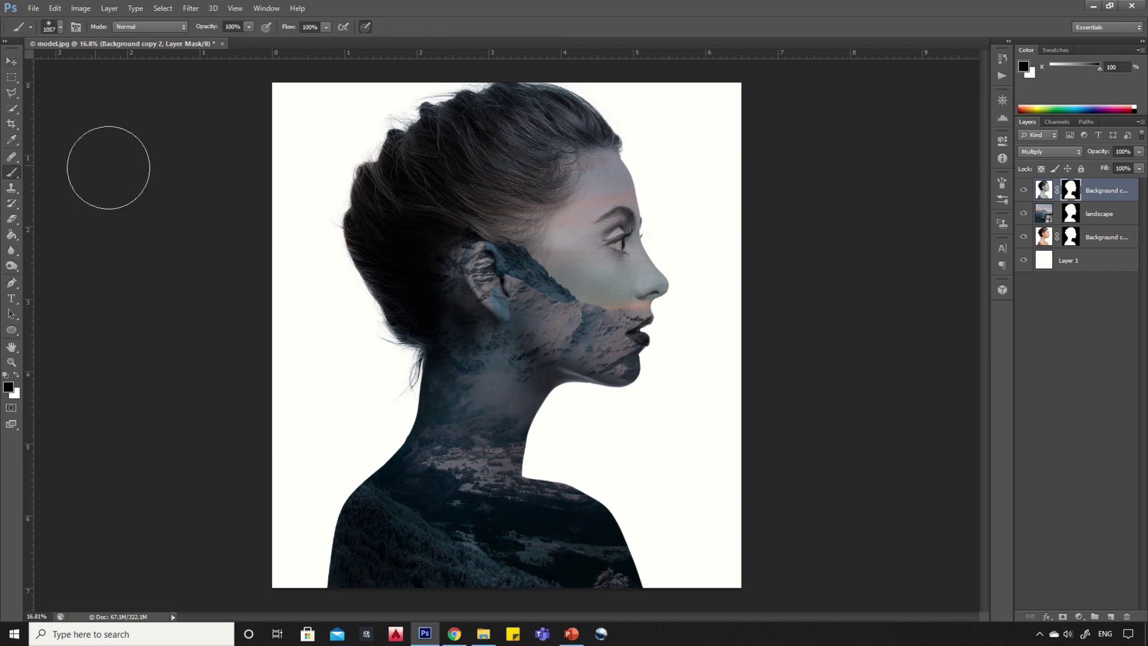
pyautogui.click(56, 29)
pyautogui.click(37, 132)
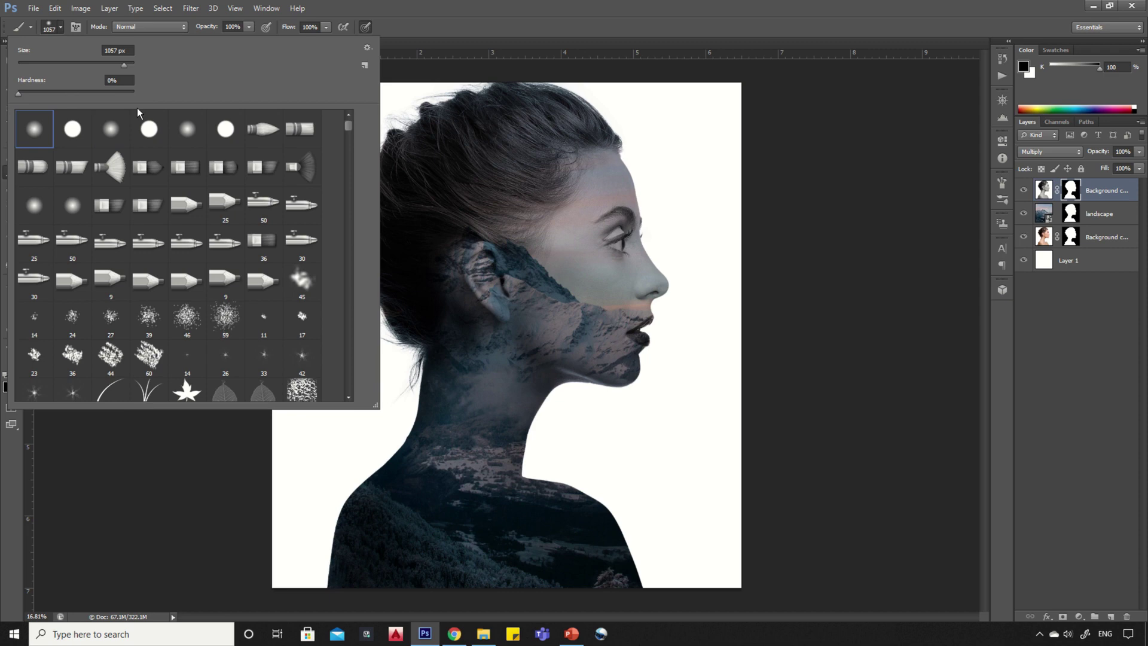
pyautogui.click(419, 137)
pyautogui.moveTo(440, 128)
pyautogui.mouseDown()
pyautogui.moveTo(383, 218)
pyautogui.moveTo(397, 129)
pyautogui.moveTo(447, 93)
pyautogui.moveTo(347, 168)
pyautogui.moveTo(365, 303)
pyautogui.moveTo(361, 231)
pyautogui.moveTo(415, 381)
pyautogui.moveTo(432, 266)
pyautogui.moveTo(449, 354)
pyautogui.moveTo(450, 435)
pyautogui.moveTo(377, 564)
pyautogui.mouseUp()
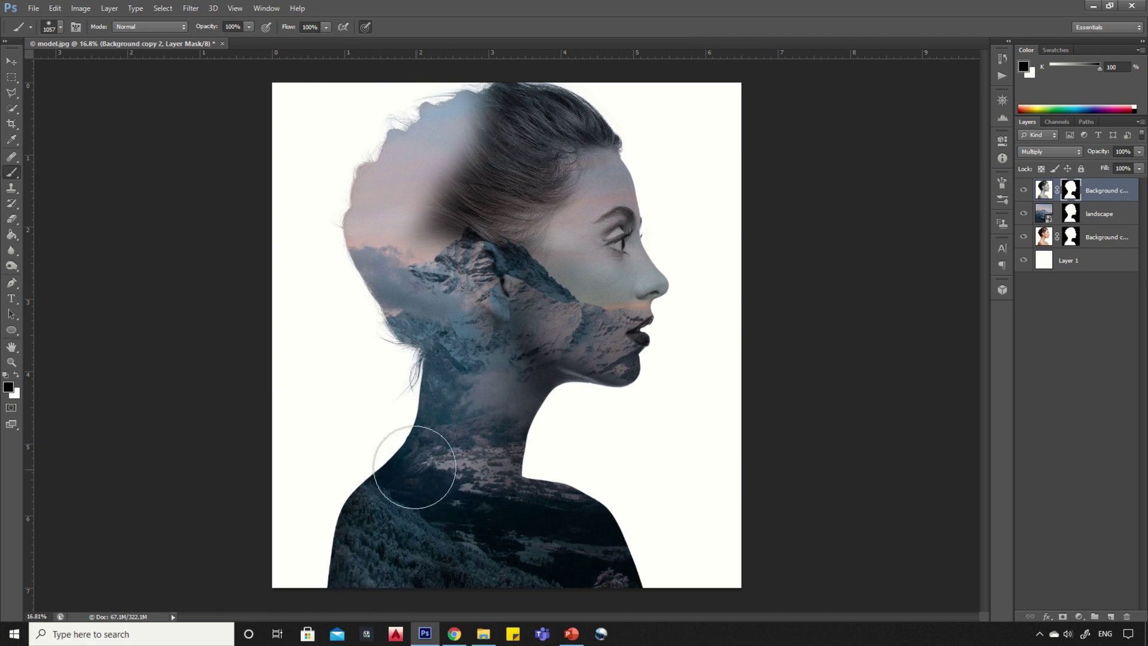
pyautogui.moveTo(481, 503)
pyautogui.mouseDown()
pyautogui.moveTo(596, 533)
pyautogui.moveTo(614, 555)
pyautogui.moveTo(487, 566)
pyautogui.moveTo(561, 569)
pyautogui.moveTo(518, 407)
pyautogui.moveTo(483, 437)
pyautogui.moveTo(503, 255)
pyautogui.moveTo(548, 107)
pyautogui.moveTo(446, 204)
pyautogui.moveTo(418, 262)
pyautogui.moveTo(439, 164)
pyautogui.moveTo(503, 104)
pyautogui.moveTo(534, 104)
pyautogui.moveTo(514, 228)
pyautogui.moveTo(527, 108)
pyautogui.moveTo(595, 107)
pyautogui.moveTo(562, 118)
pyautogui.moveTo(550, 146)
pyautogui.moveTo(592, 108)
pyautogui.mouseUp()
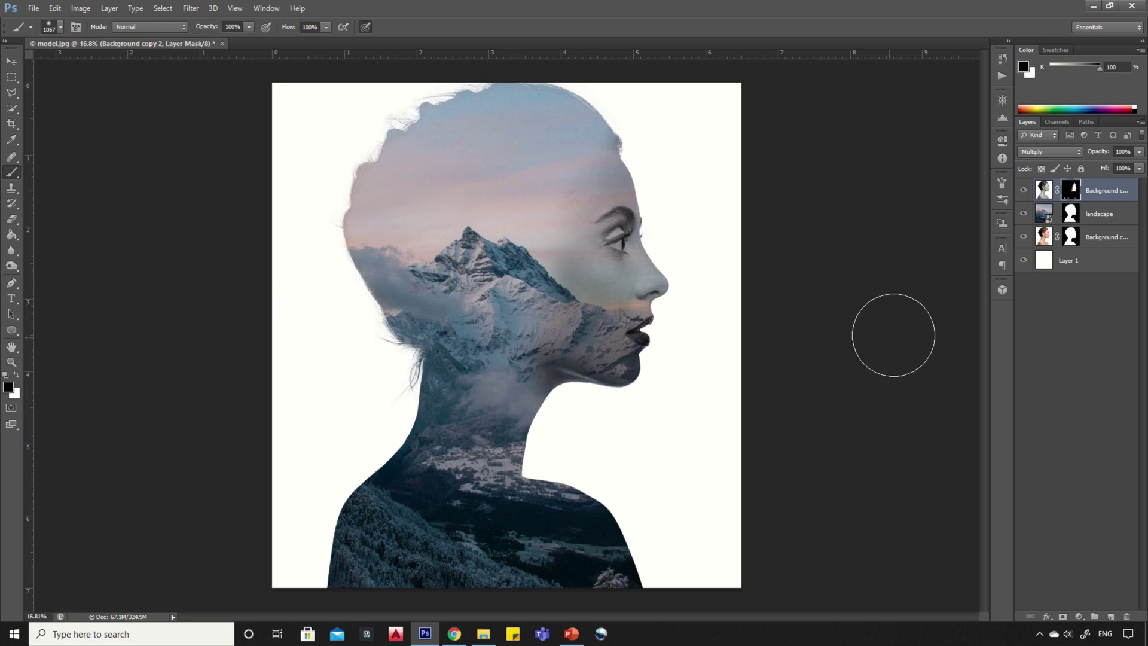
# Set the Background copy 2 layer's opacity to 80%, then return to the Move tool.
pyautogui.click(1140, 153)
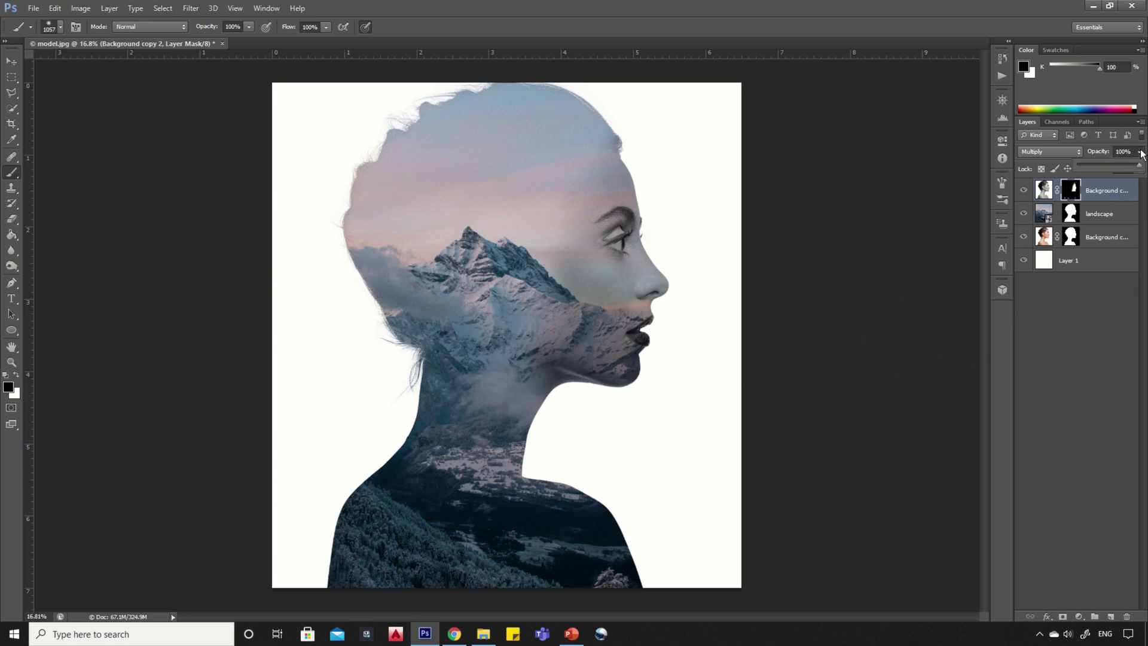
pyautogui.click(1125, 169)
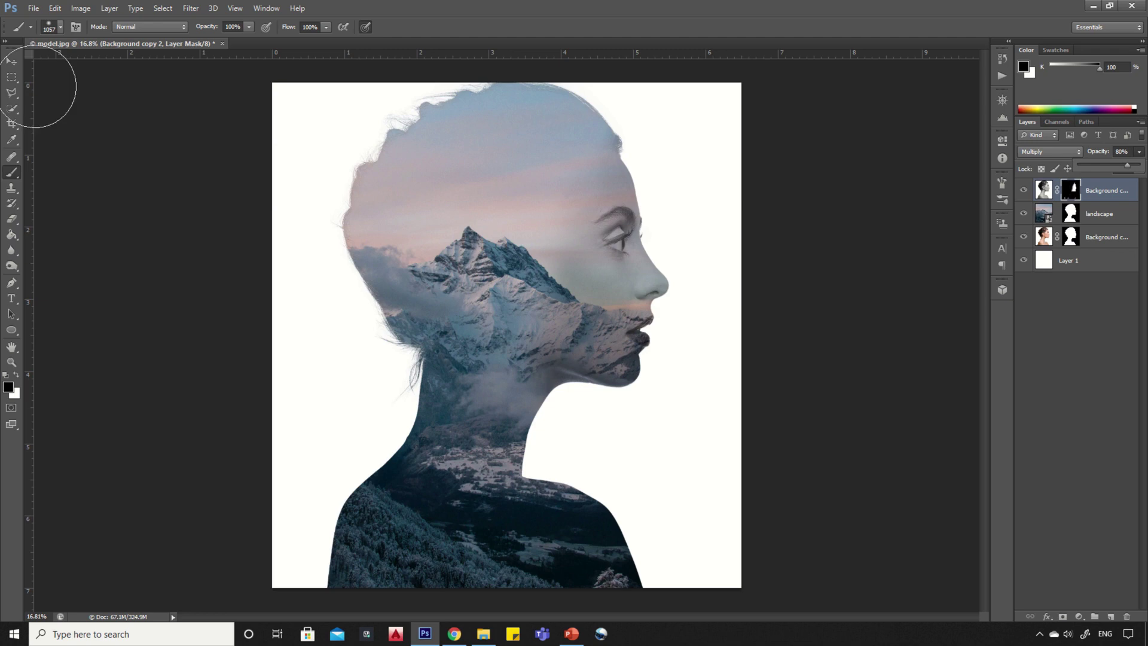
pyautogui.click(13, 65)
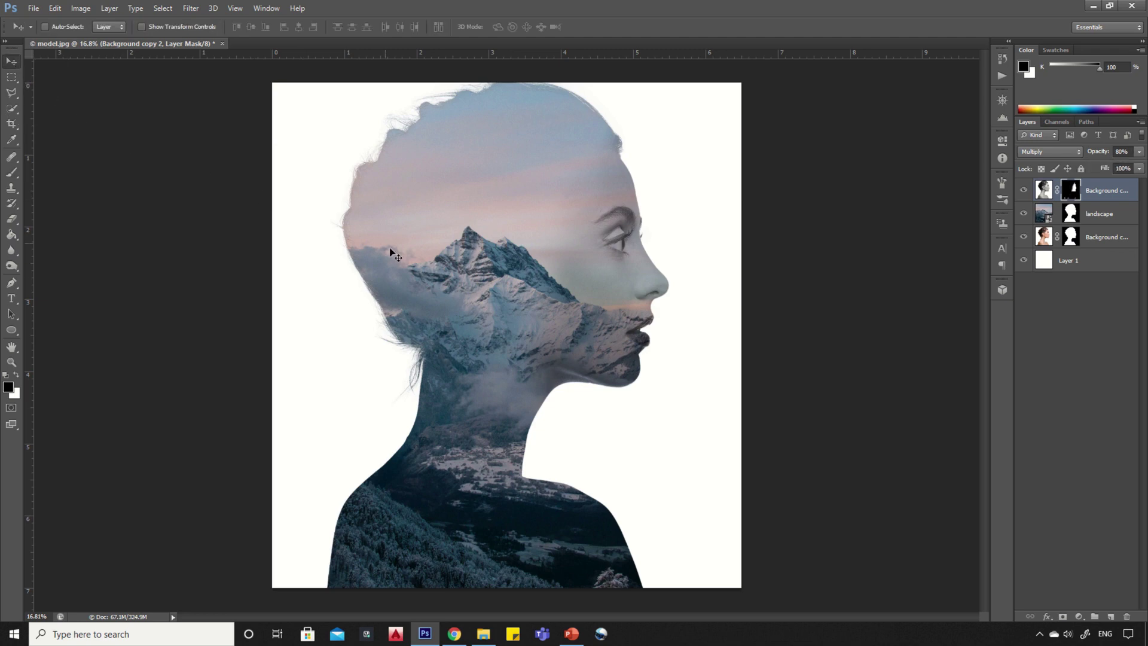
# Fill Layer 1 with a pale blue (d0dfe9) sampled from the sky and lightened.
pyautogui.click(1076, 264)
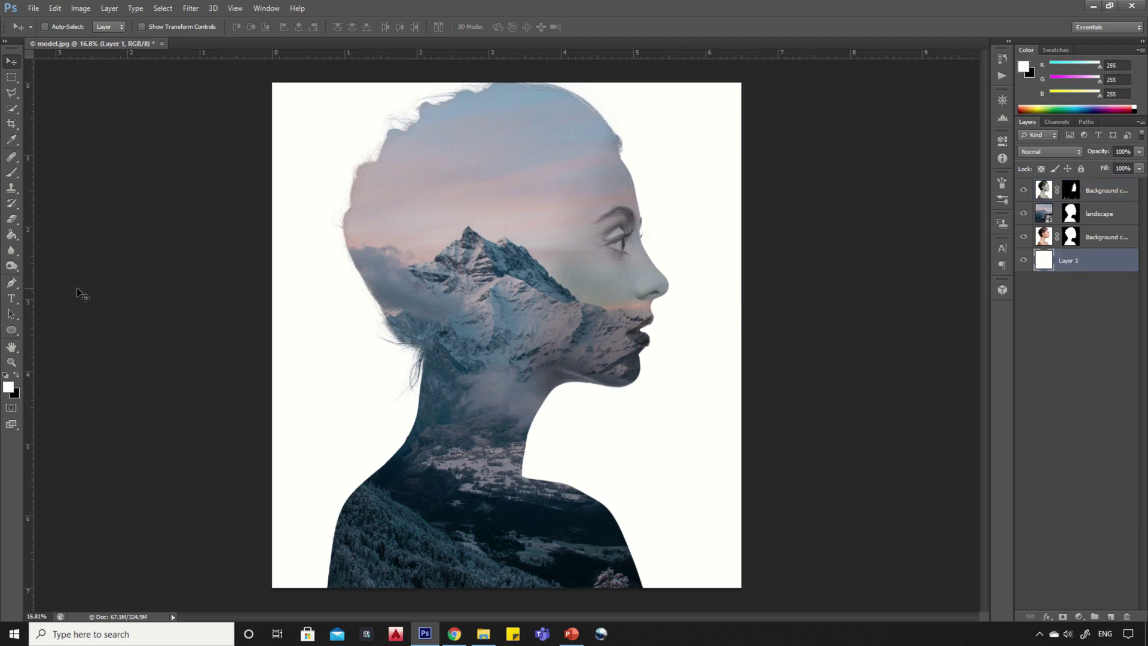
pyautogui.click(10, 236)
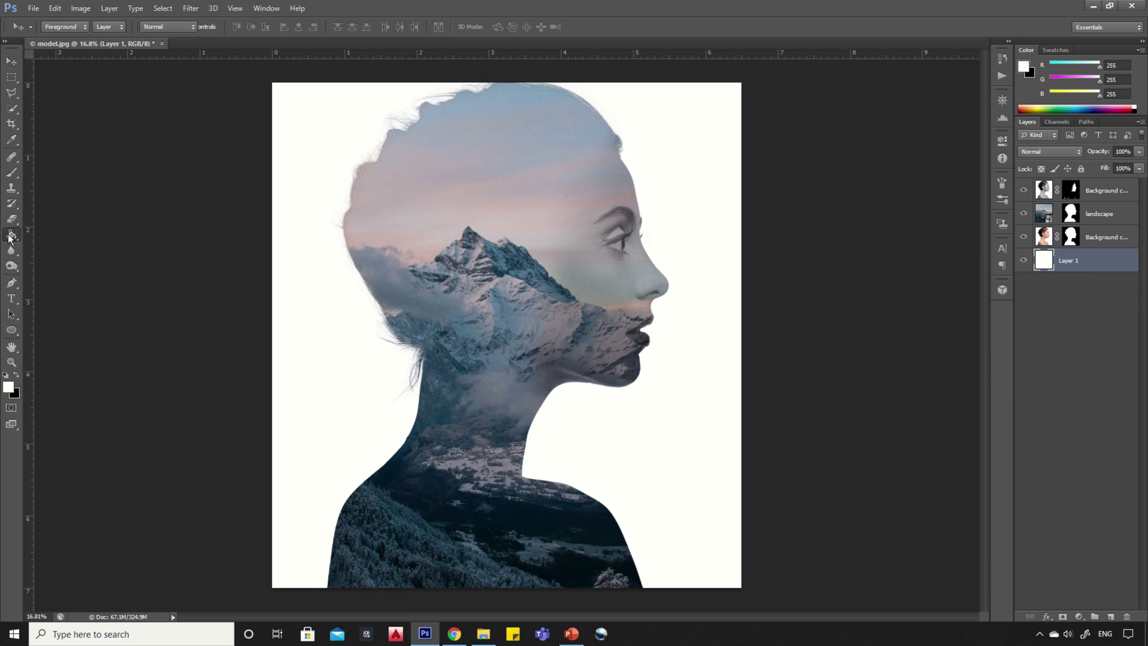
pyautogui.click(15, 389)
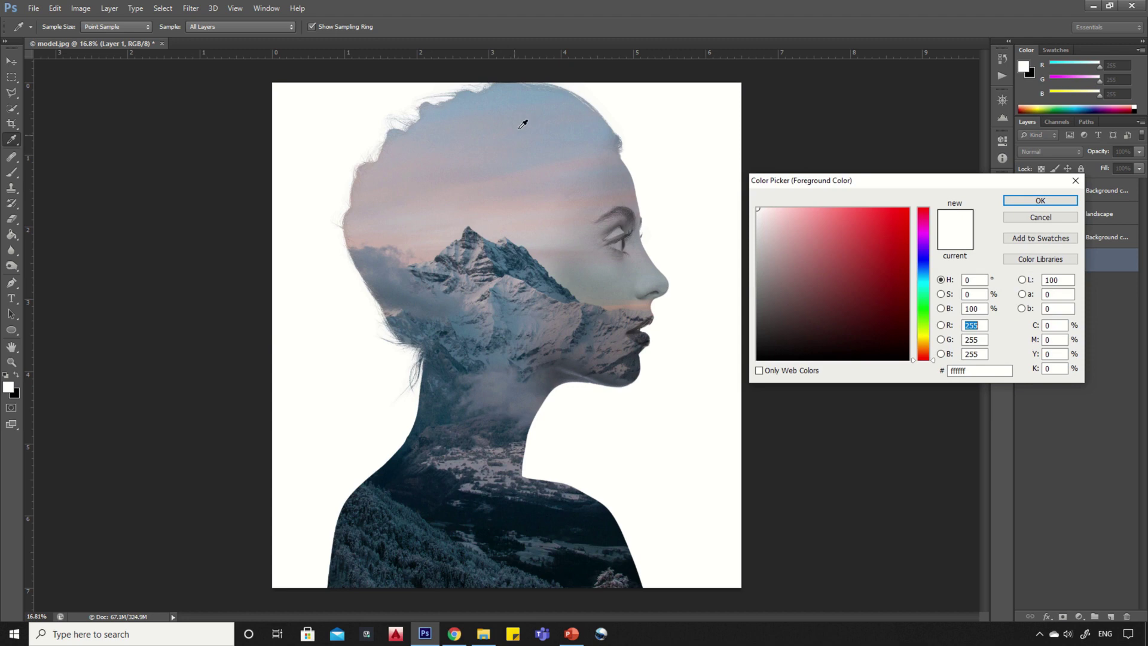
pyautogui.click(536, 98)
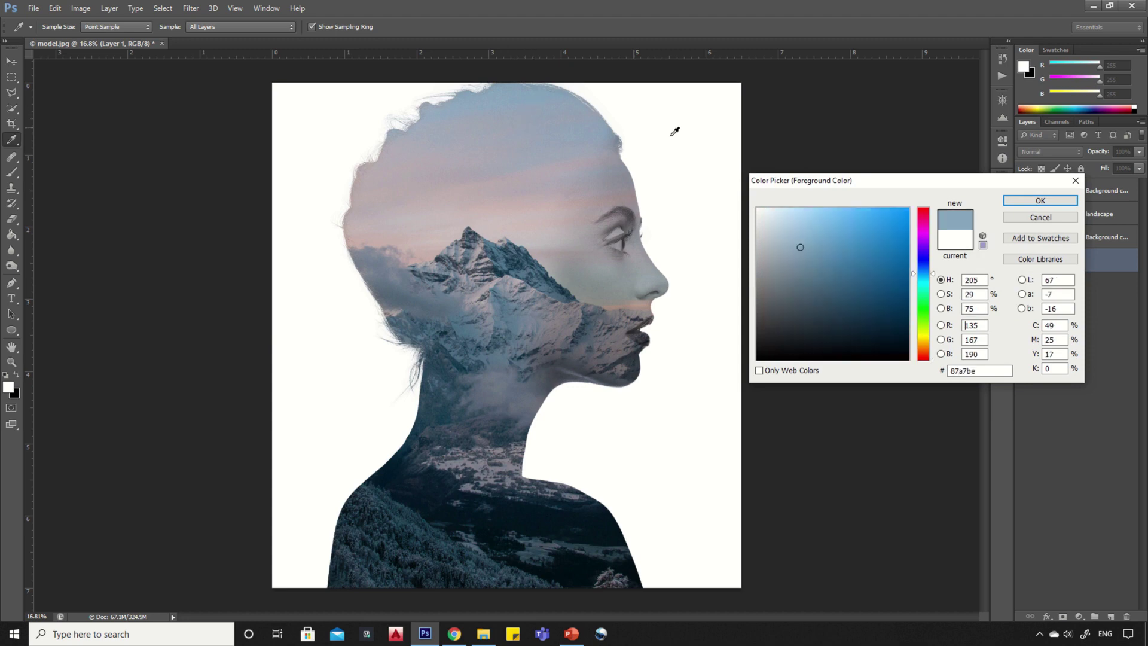
pyautogui.moveTo(793, 234); pyautogui.dragTo(773, 220)
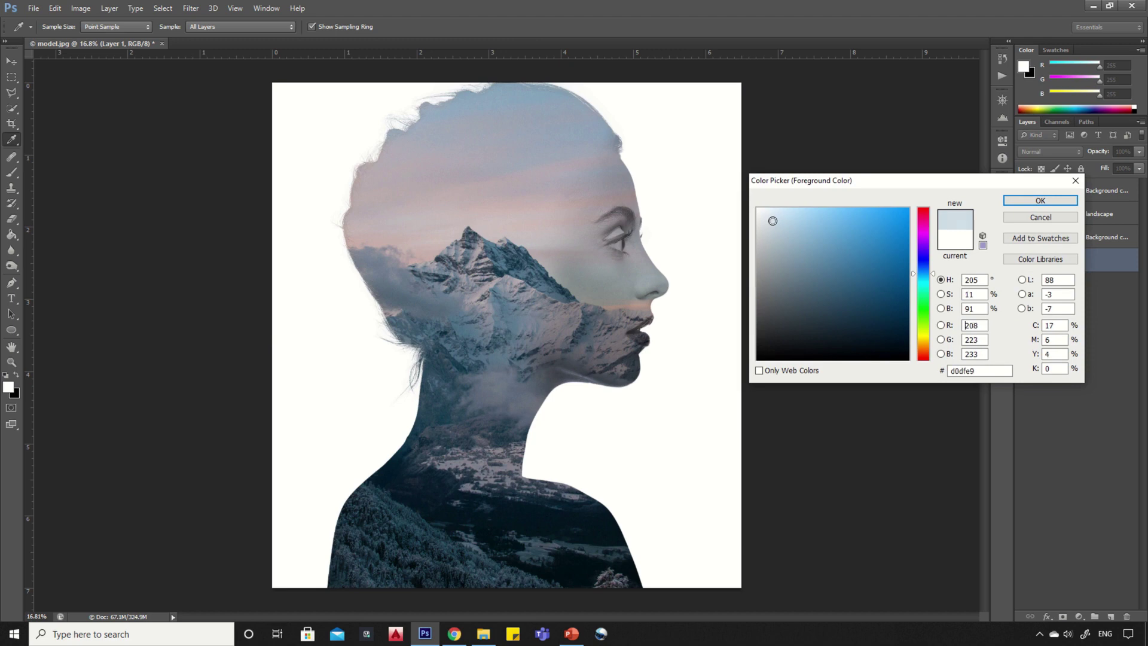
pyautogui.click(1025, 201)
pyautogui.press('g')
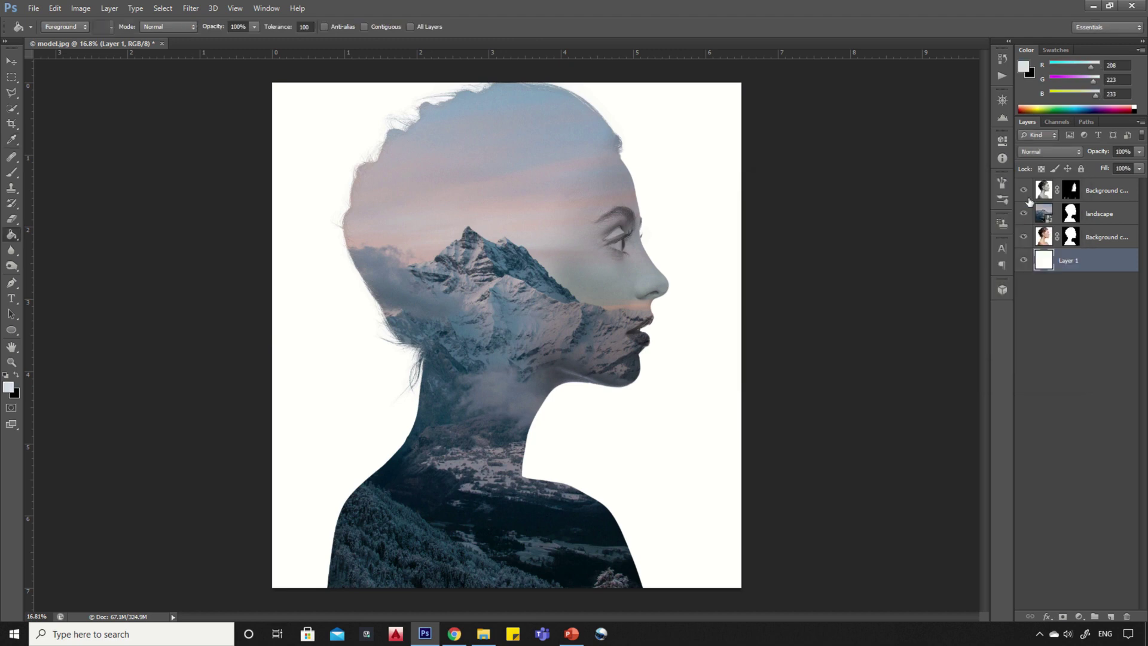
pyautogui.click(692, 229)
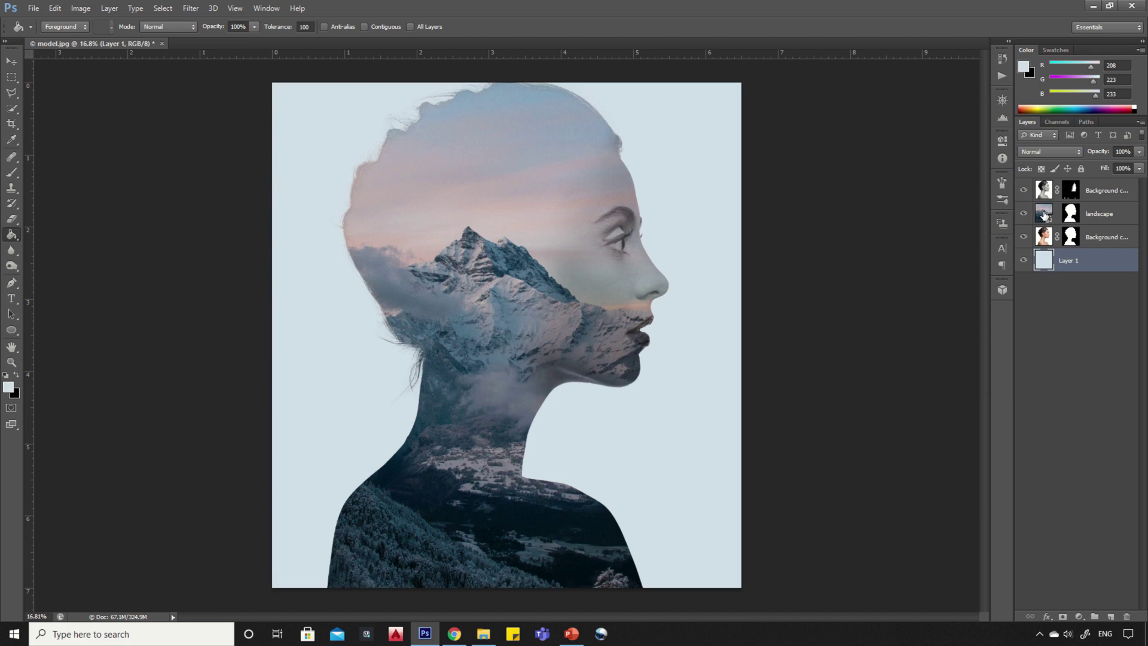
# Duplicate the landscape layer and drag 'landscape copy' to the top of the Layers panel.
pyautogui.click(1106, 216)
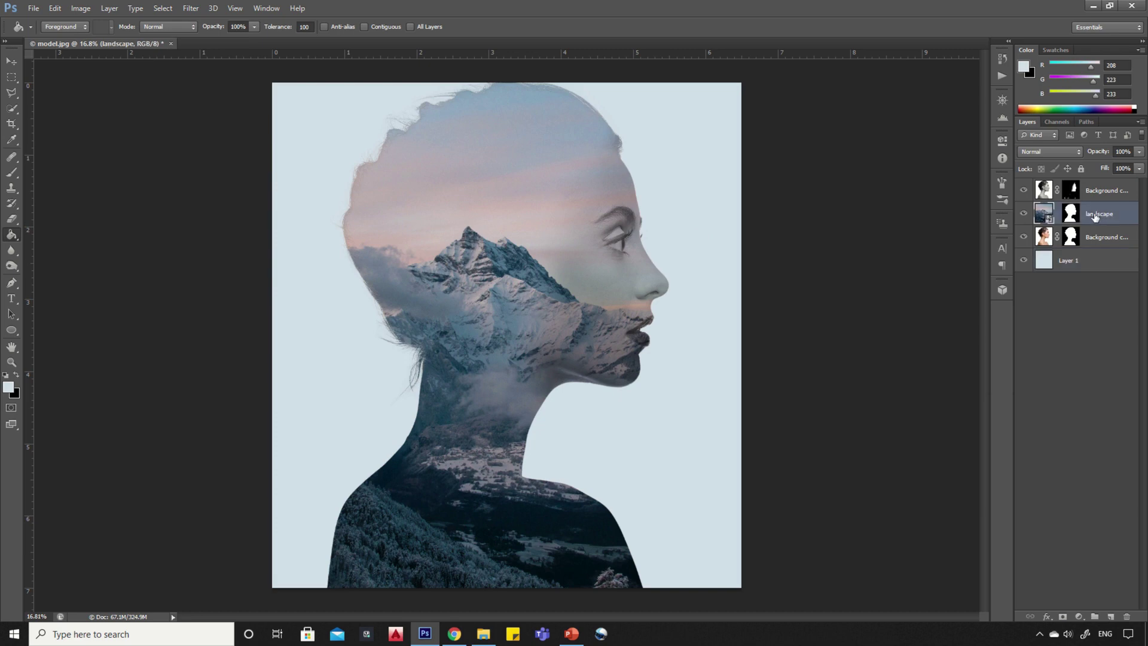
pyautogui.rightClick(1104, 217)
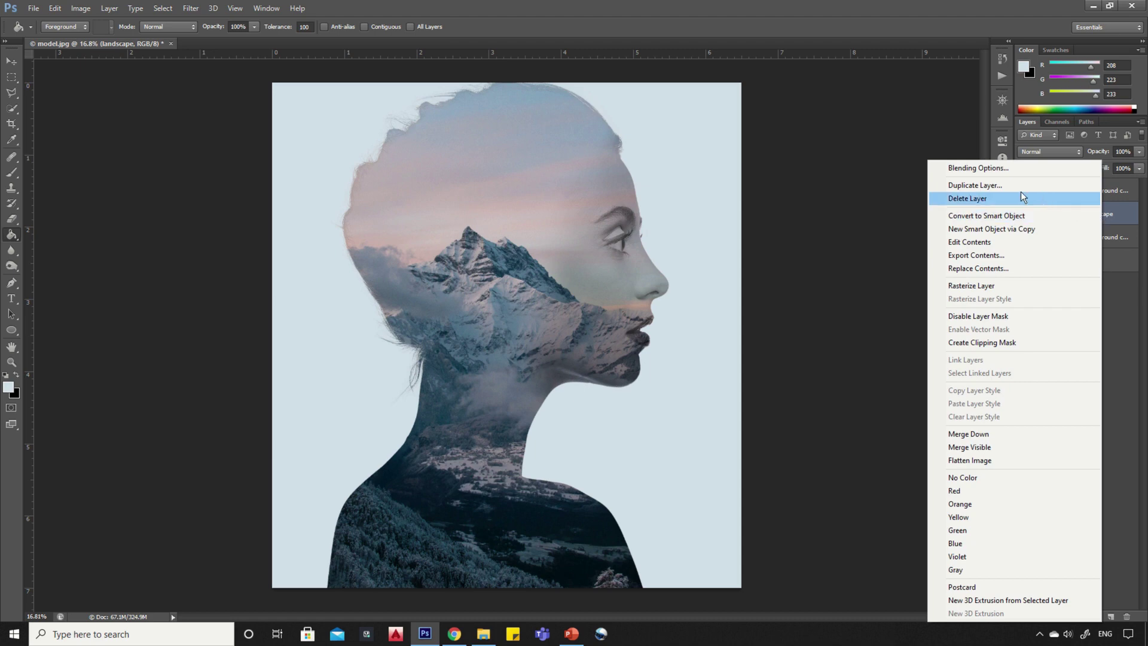
pyautogui.click(998, 186)
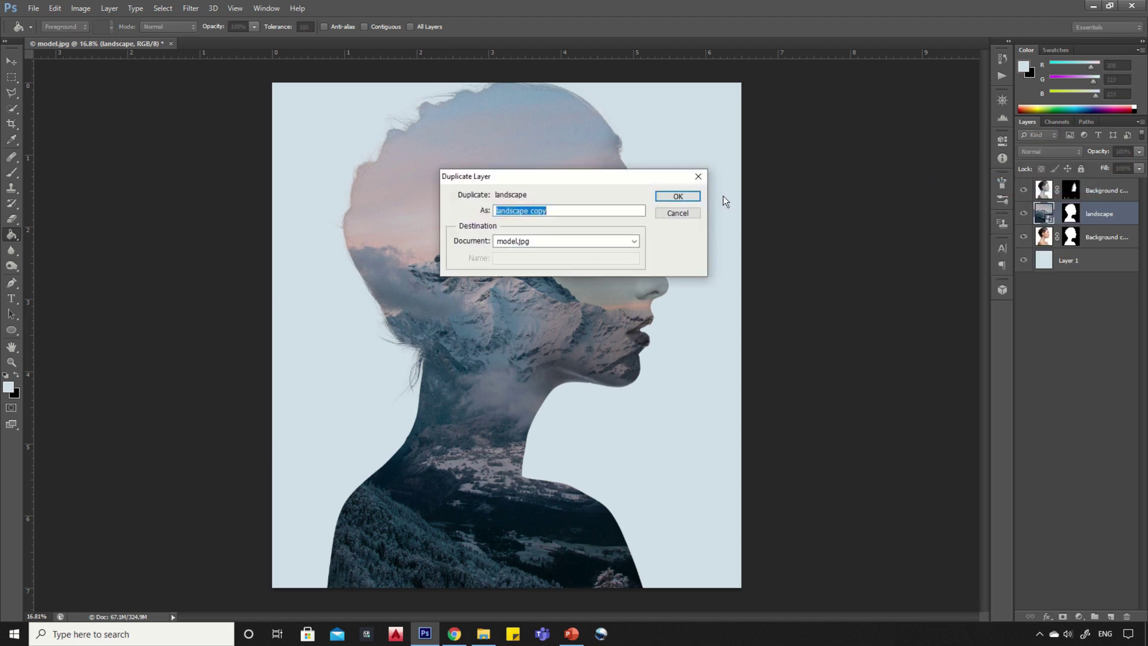
pyautogui.click(678, 197)
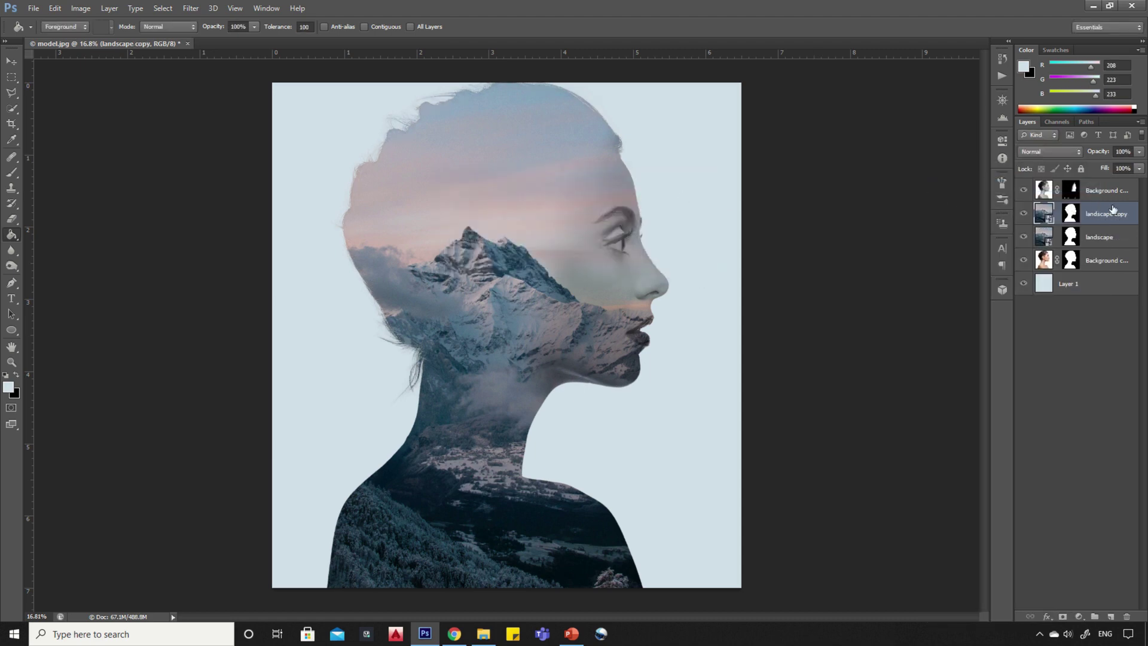
pyautogui.moveTo(1112, 214); pyautogui.dragTo(1127, 616)
pyautogui.click(1070, 190)
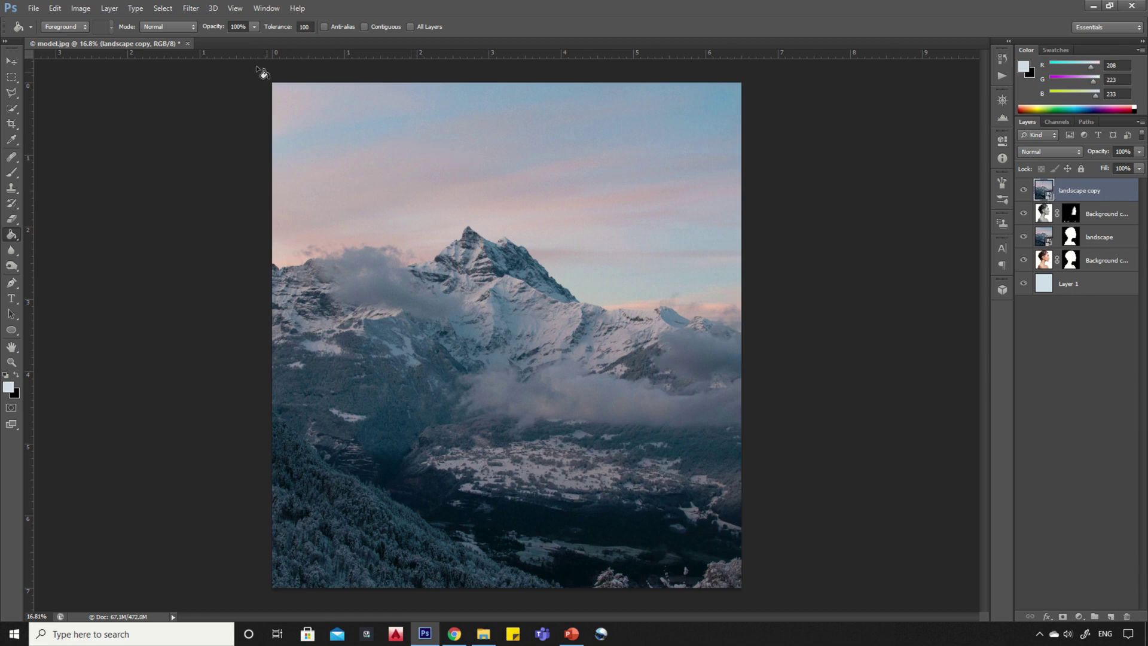
# Apply a Gaussian Blur with a 250-pixel radius to the landscape copy.
pyautogui.click(191, 8)
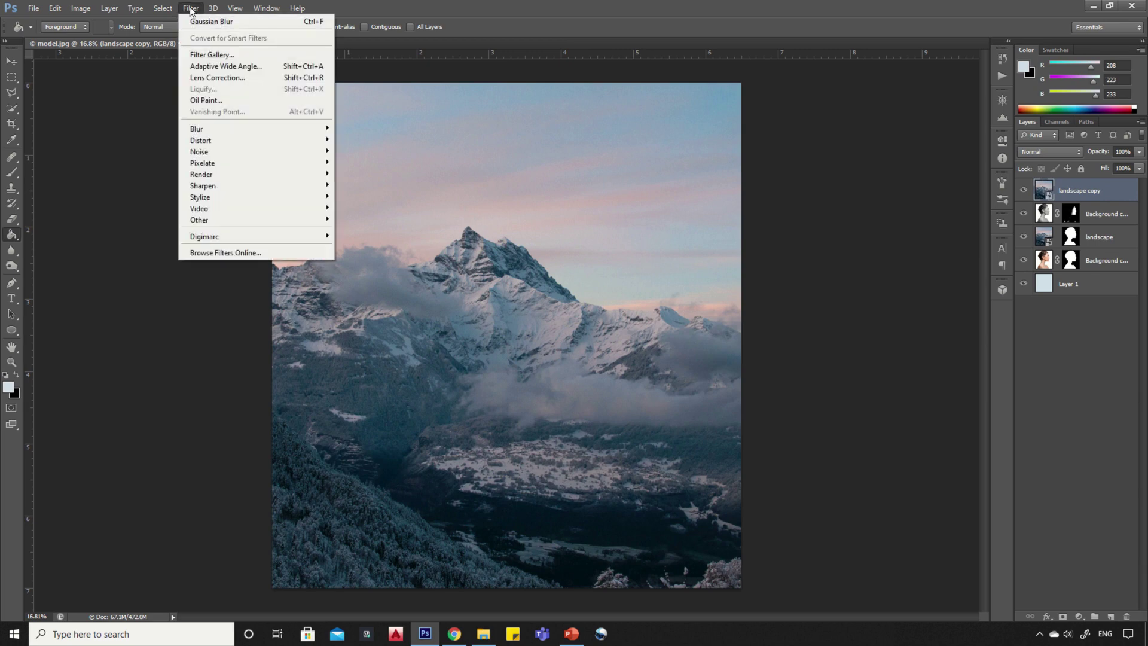
pyautogui.moveTo(232, 132)
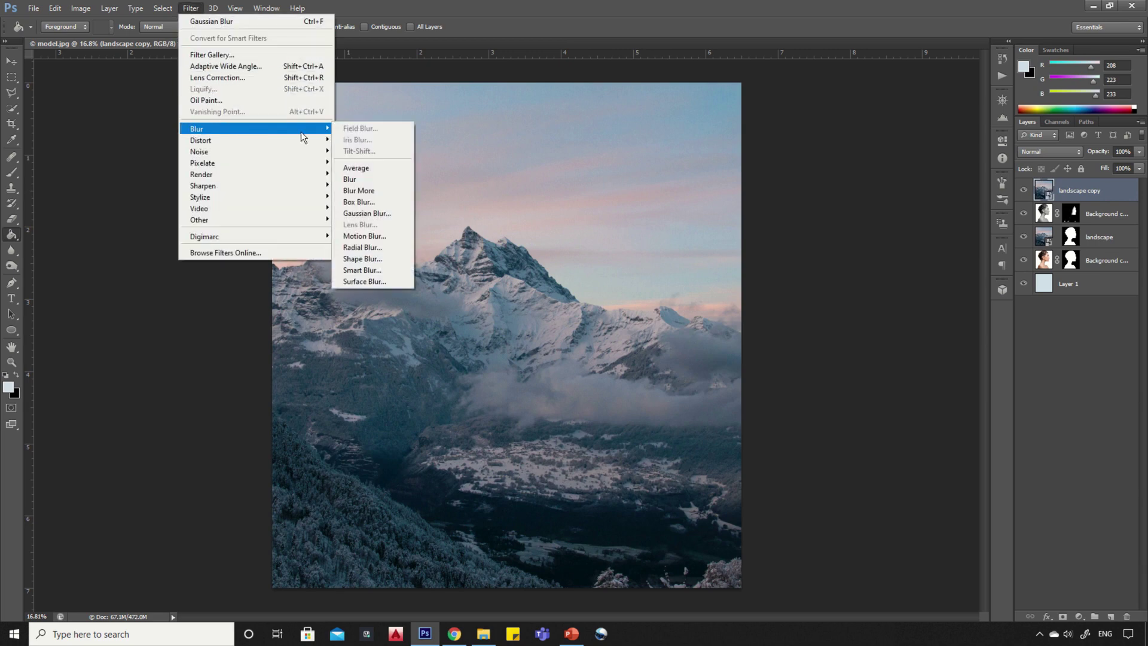
pyautogui.click(363, 214)
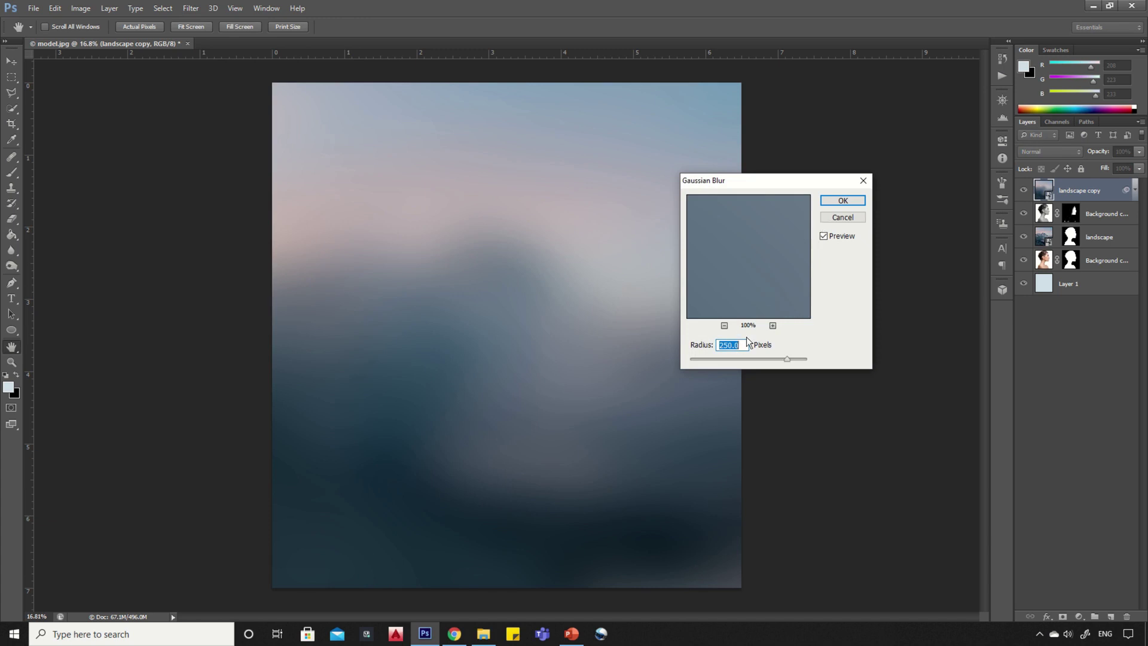
pyautogui.click(843, 201)
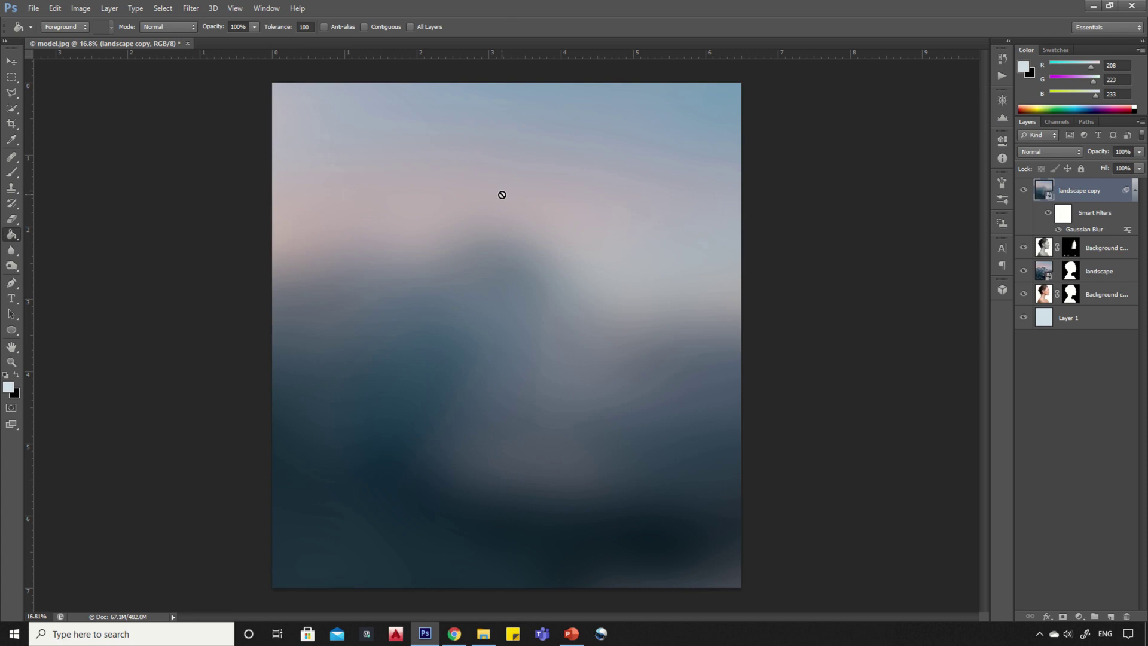
# Dismiss the accidental screenshot shortcut and select the Brush tool.
pyautogui.press('super+shift+s')
pyautogui.press('Escape')
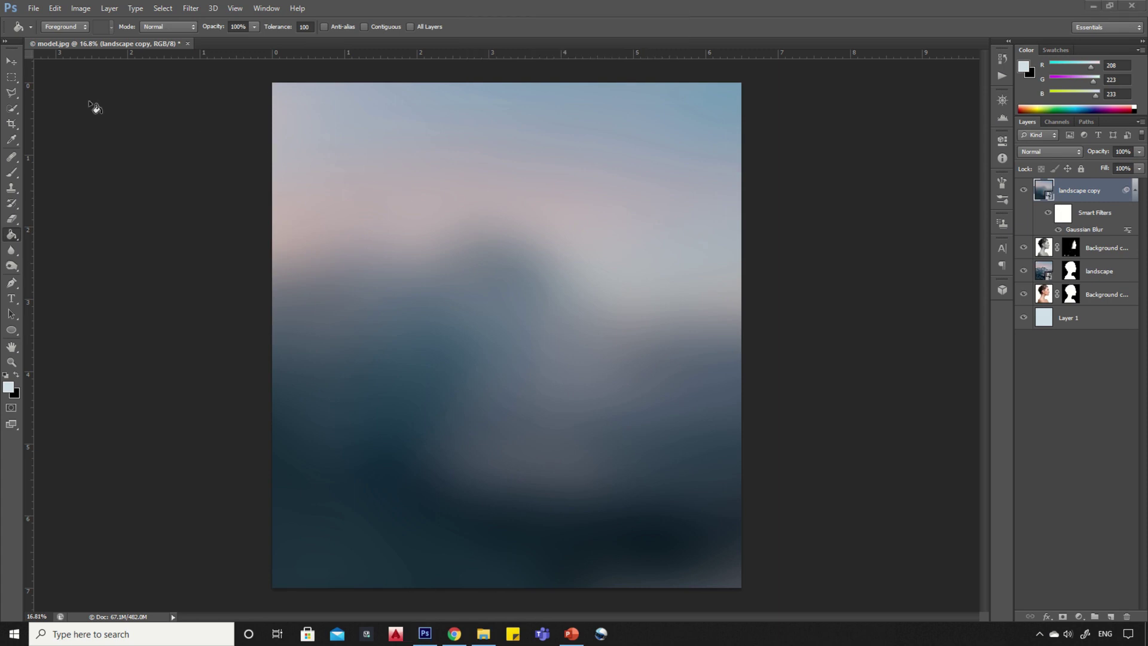
pyautogui.click(12, 172)
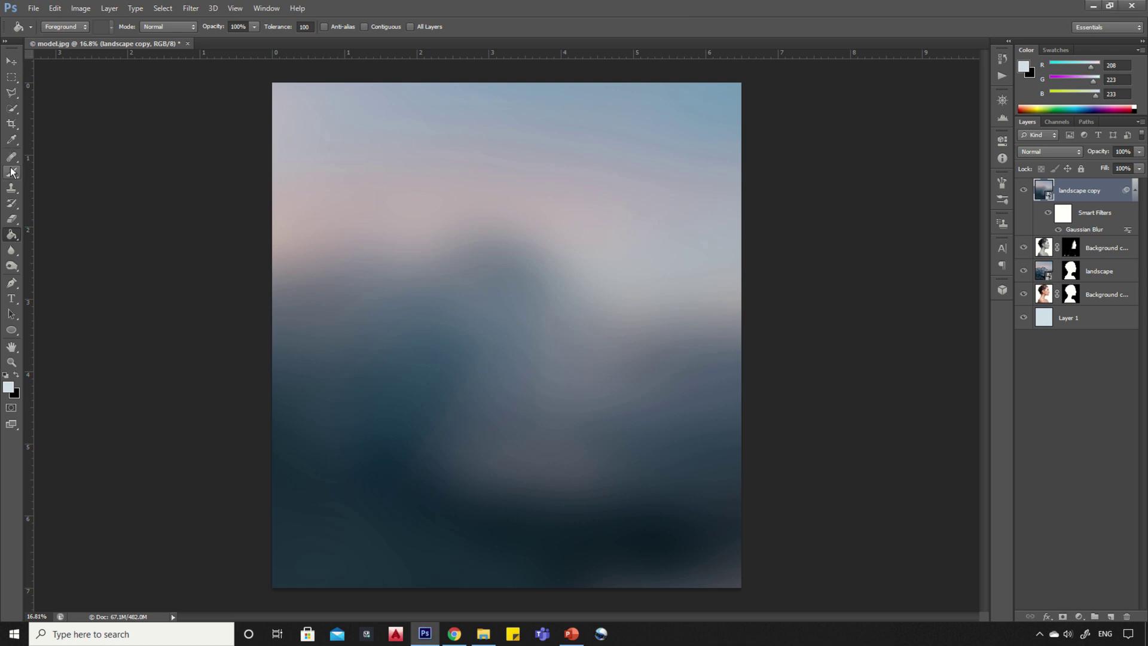
pyautogui.click(13, 174)
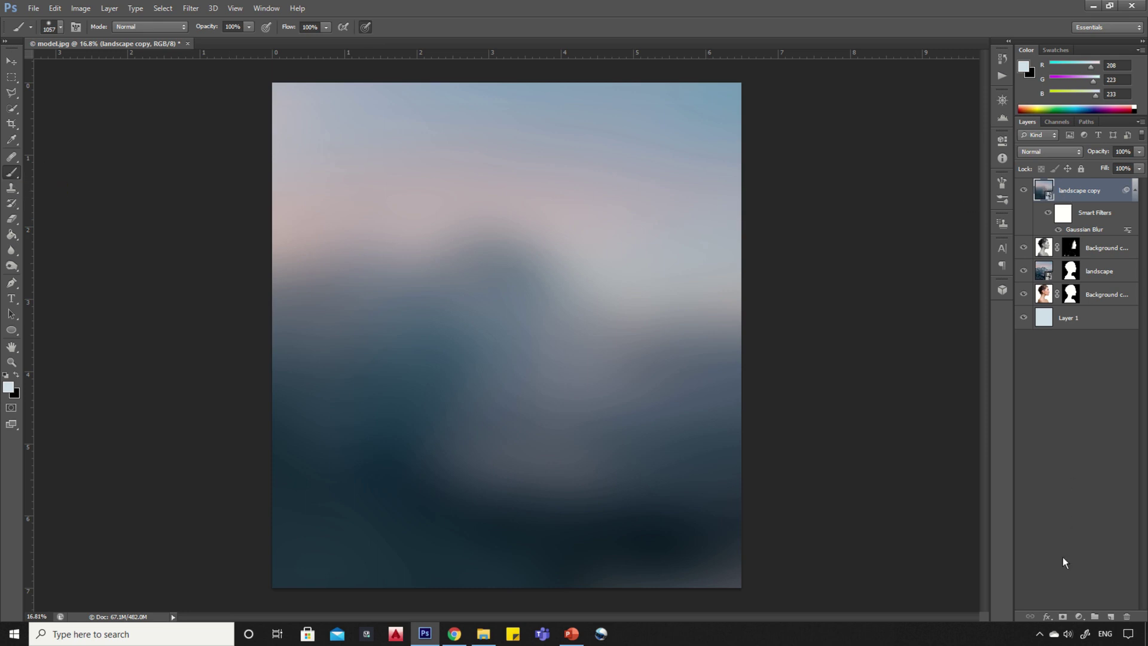
# Add a layer mask to landscape copy and paint the blur off the woman's face and silhouette.
pyautogui.click(1063, 616)
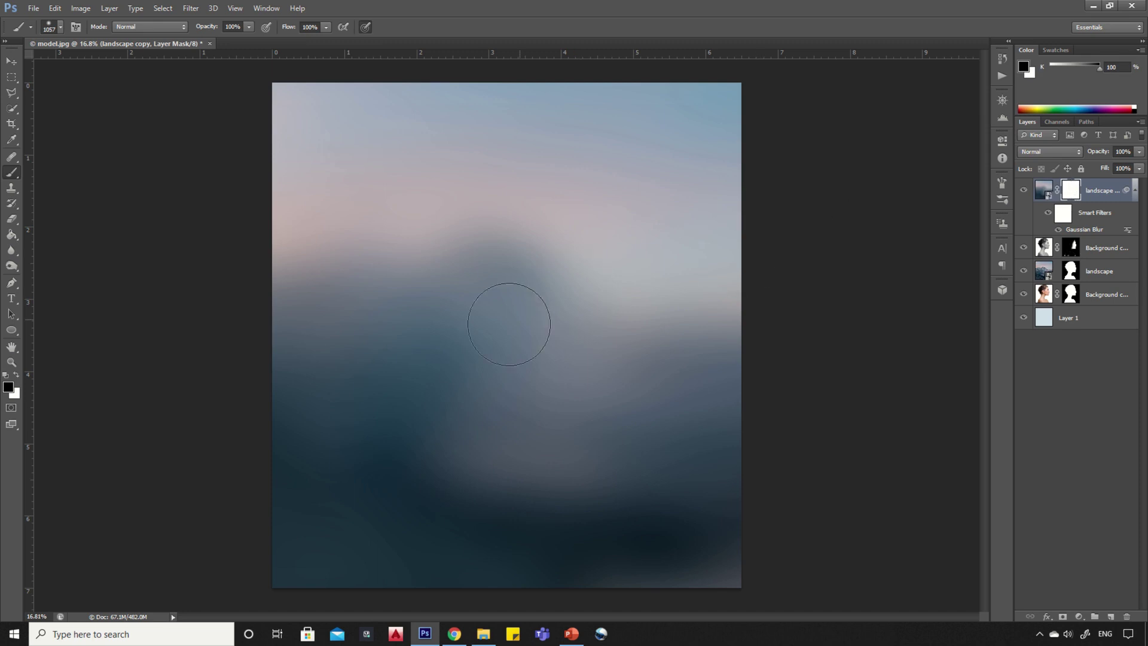
pyautogui.moveTo(467, 382)
pyautogui.mouseDown()
pyautogui.moveTo(358, 557)
pyautogui.moveTo(397, 546)
pyautogui.moveTo(590, 564)
pyautogui.moveTo(511, 407)
pyautogui.moveTo(508, 376)
pyautogui.moveTo(480, 420)
pyautogui.moveTo(481, 323)
pyautogui.moveTo(503, 266)
pyautogui.moveTo(445, 339)
pyautogui.moveTo(412, 251)
pyautogui.moveTo(415, 280)
pyautogui.moveTo(424, 260)
pyautogui.moveTo(473, 235)
pyautogui.moveTo(427, 254)
pyautogui.moveTo(397, 230)
pyautogui.moveTo(388, 178)
pyautogui.moveTo(457, 113)
pyautogui.moveTo(518, 108)
pyautogui.moveTo(543, 128)
pyautogui.moveTo(428, 226)
pyautogui.moveTo(569, 129)
pyautogui.moveTo(592, 135)
pyautogui.moveTo(616, 334)
pyautogui.moveTo(616, 275)
pyautogui.moveTo(599, 350)
pyautogui.moveTo(508, 383)
pyautogui.moveTo(485, 448)
pyautogui.moveTo(568, 322)
pyautogui.moveTo(504, 241)
pyautogui.moveTo(450, 318)
pyautogui.moveTo(462, 404)
pyautogui.moveTo(488, 341)
pyautogui.moveTo(487, 433)
pyautogui.moveTo(430, 554)
pyautogui.moveTo(468, 562)
pyautogui.moveTo(433, 461)
pyautogui.mouseUp()
pyautogui.moveTo(553, 213)
pyautogui.mouseDown()
pyautogui.moveTo(559, 128)
pyautogui.moveTo(494, 124)
pyautogui.moveTo(466, 154)
pyautogui.moveTo(537, 241)
pyautogui.mouseUp()
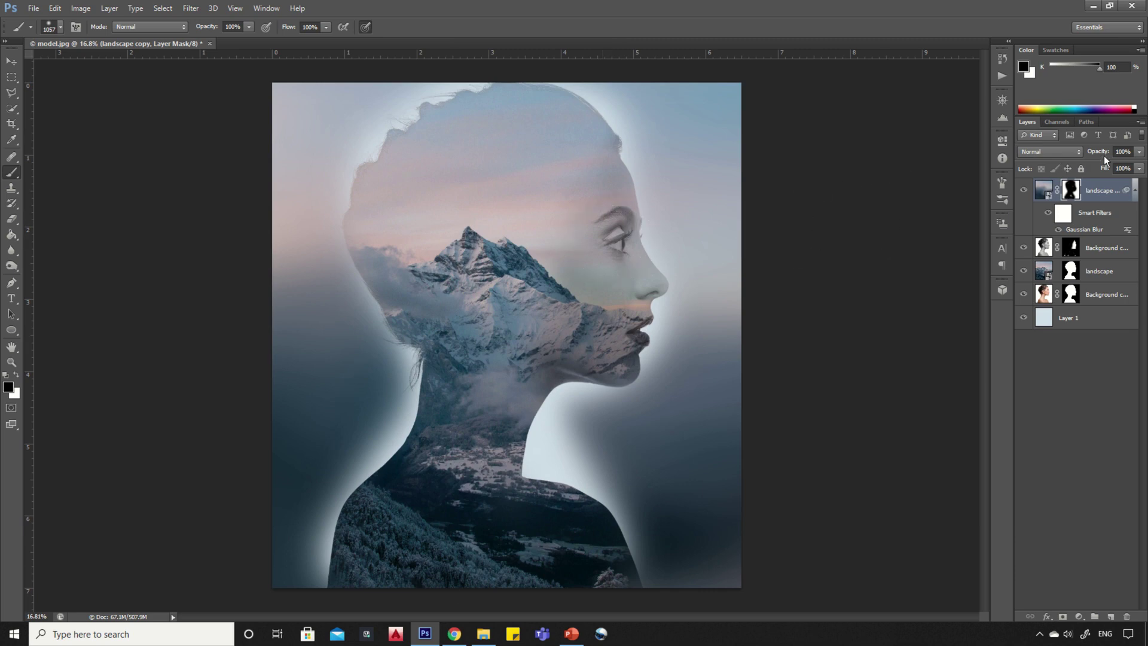
# Lower the landscape copy opacity to 25% and switch to the Move tool.
pyautogui.click(1139, 153)
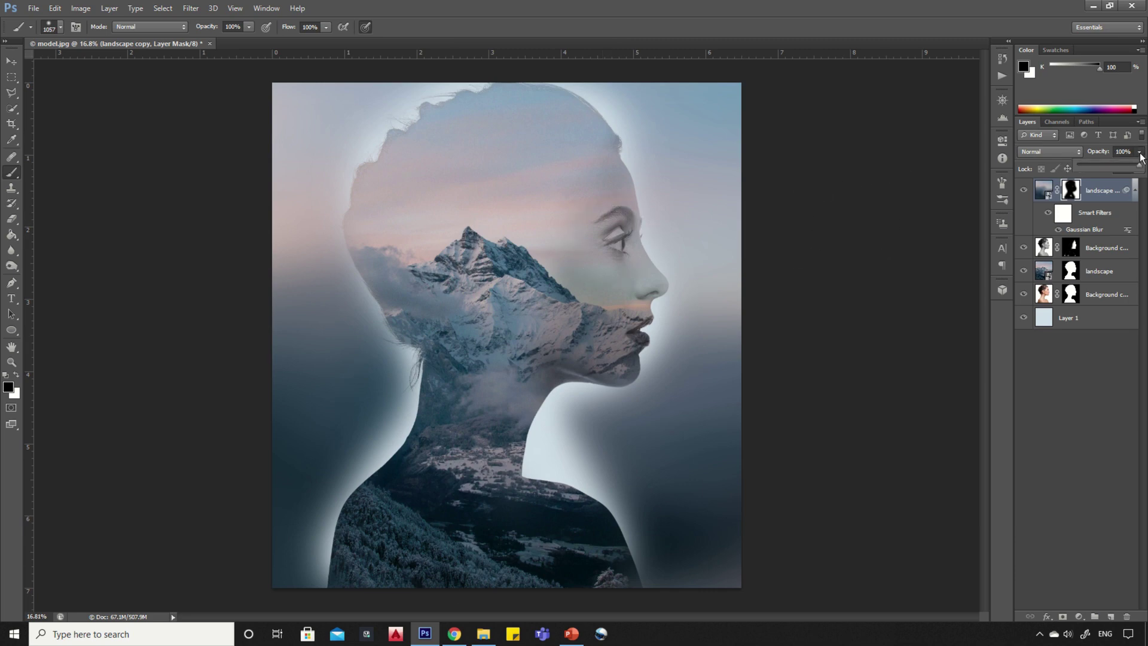
pyautogui.click(1089, 164)
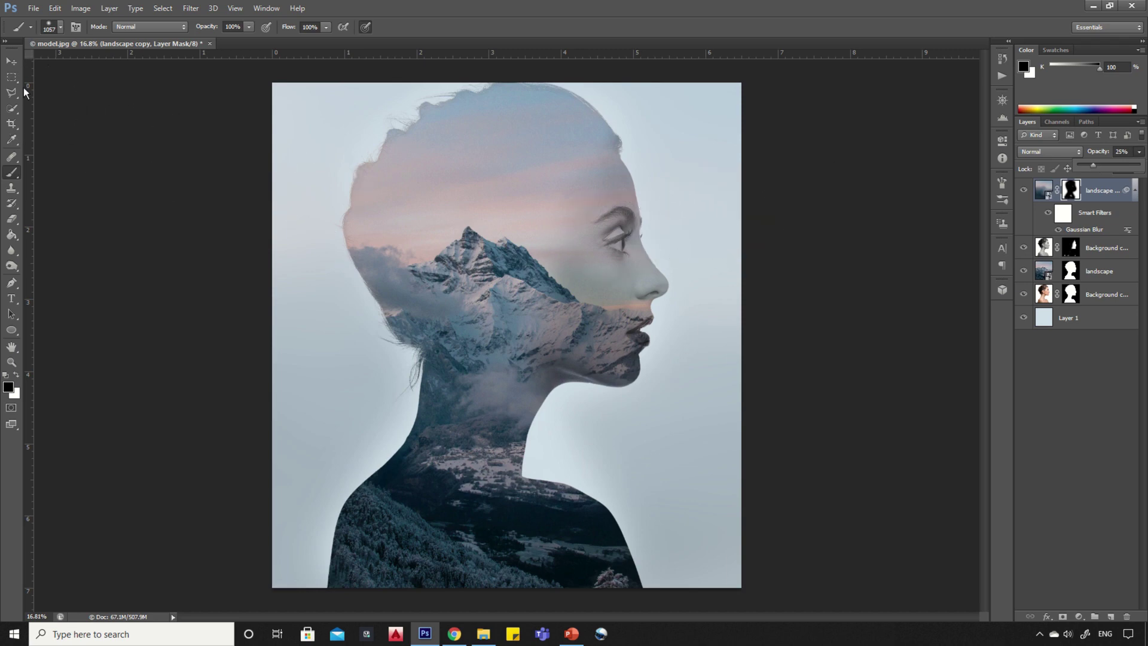
pyautogui.click(12, 61)
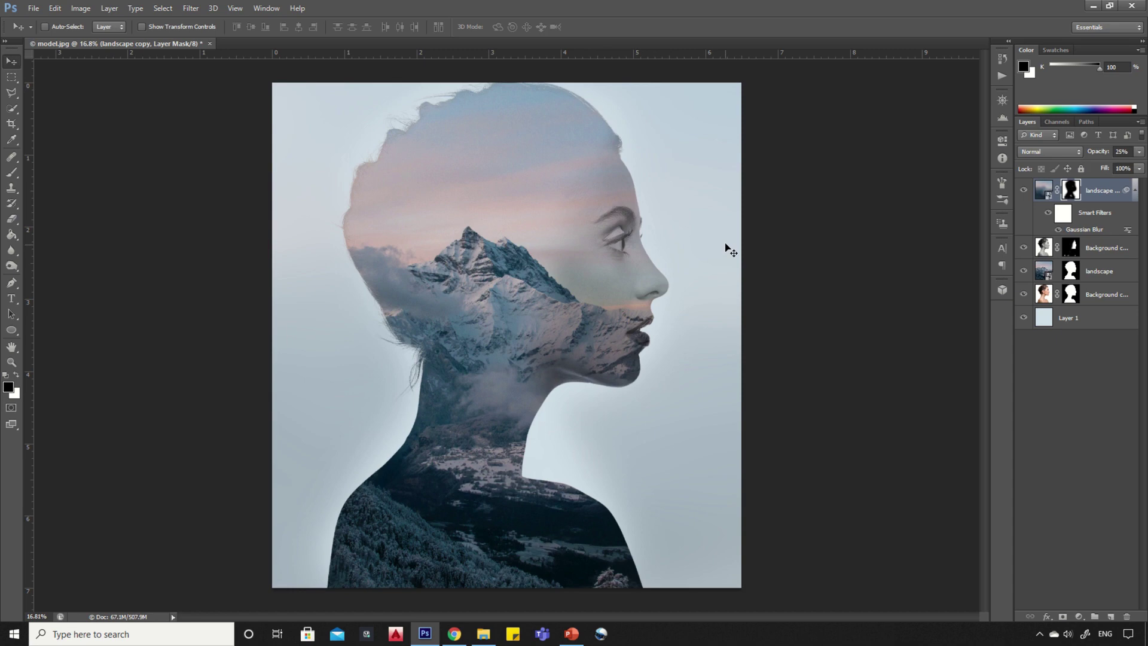
# Add a Levels adjustment layer, raising the black point and shifting the midtone slider for contrast.
pyautogui.click(1079, 617)
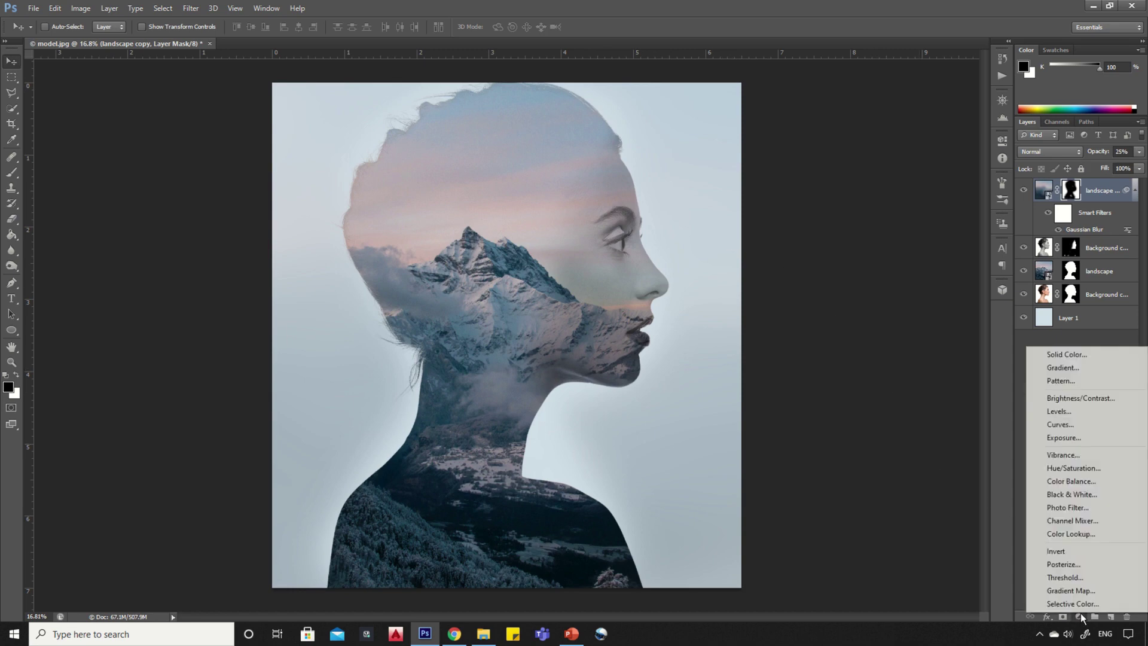
pyautogui.click(1058, 411)
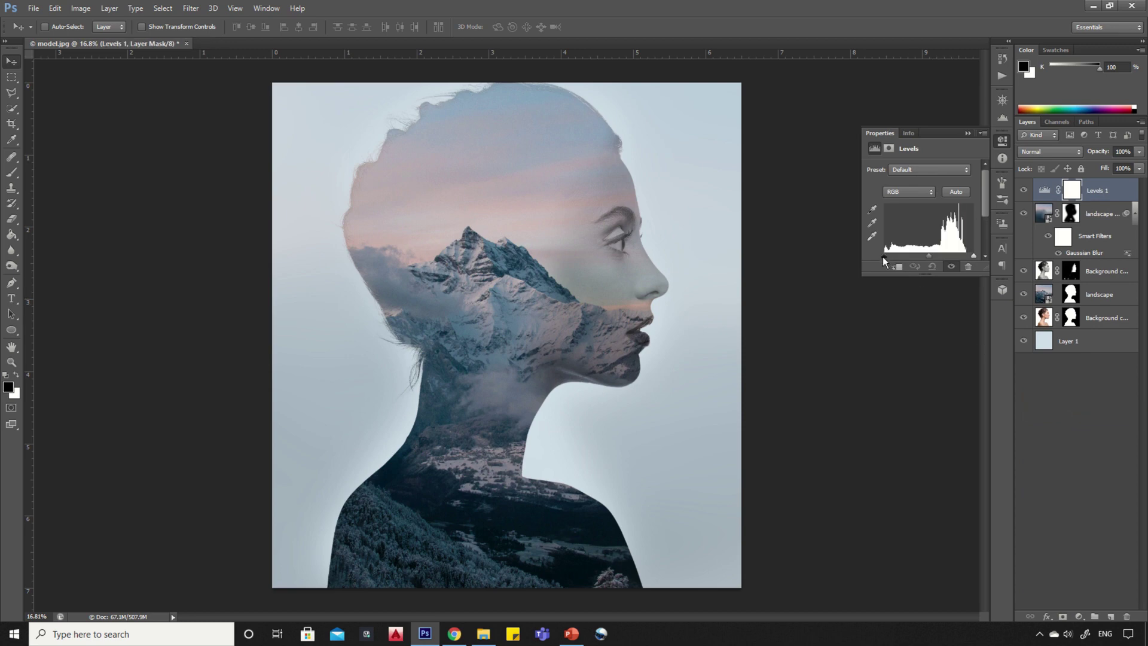
pyautogui.moveTo(883, 256); pyautogui.dragTo(889, 257)
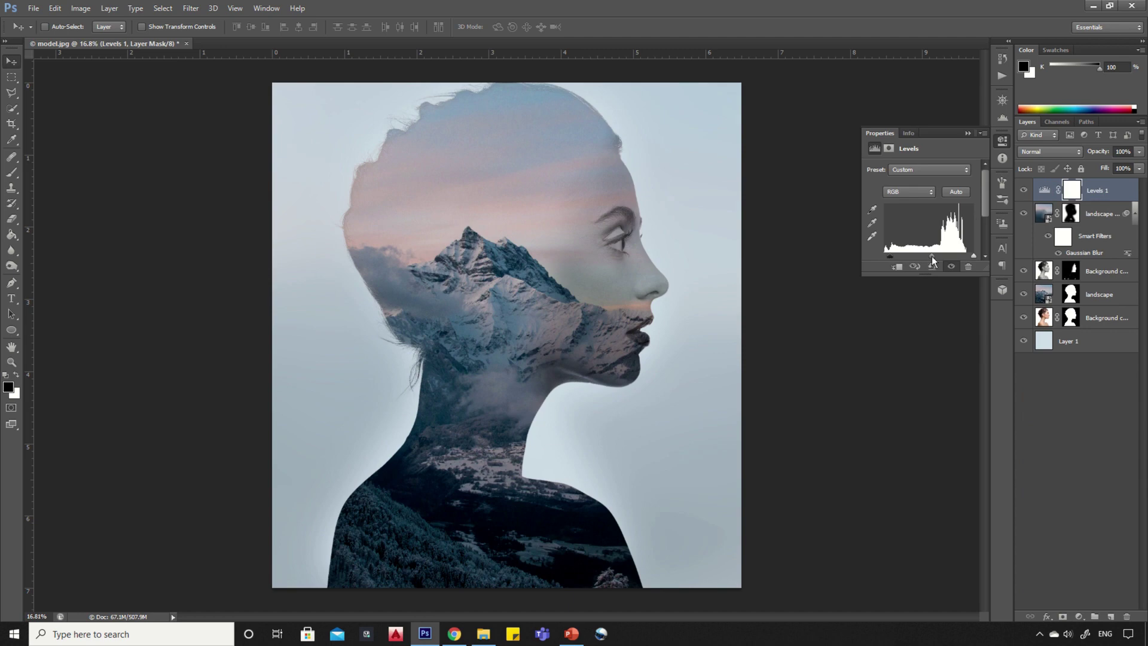
pyautogui.moveTo(932, 256); pyautogui.dragTo(962, 256)
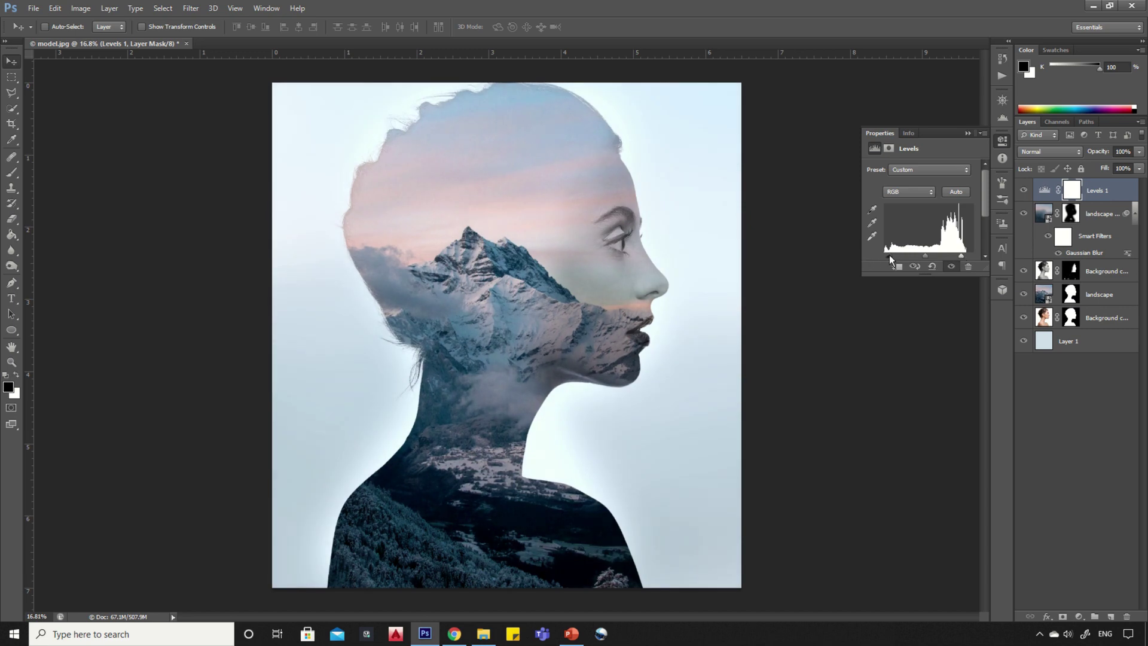
pyautogui.click(968, 133)
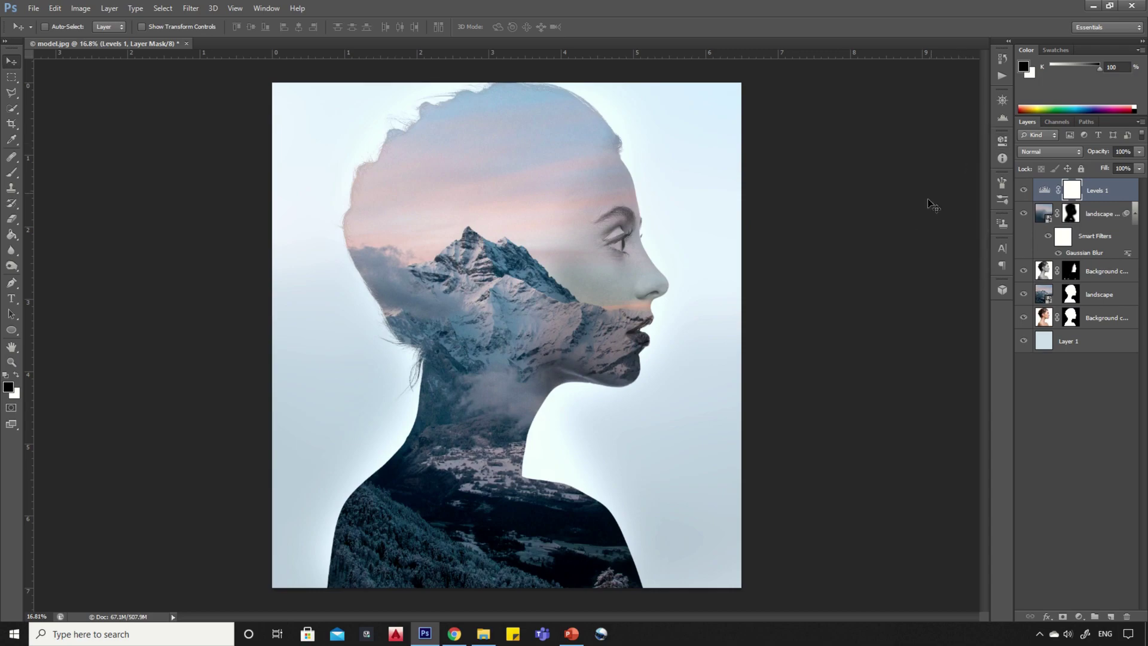